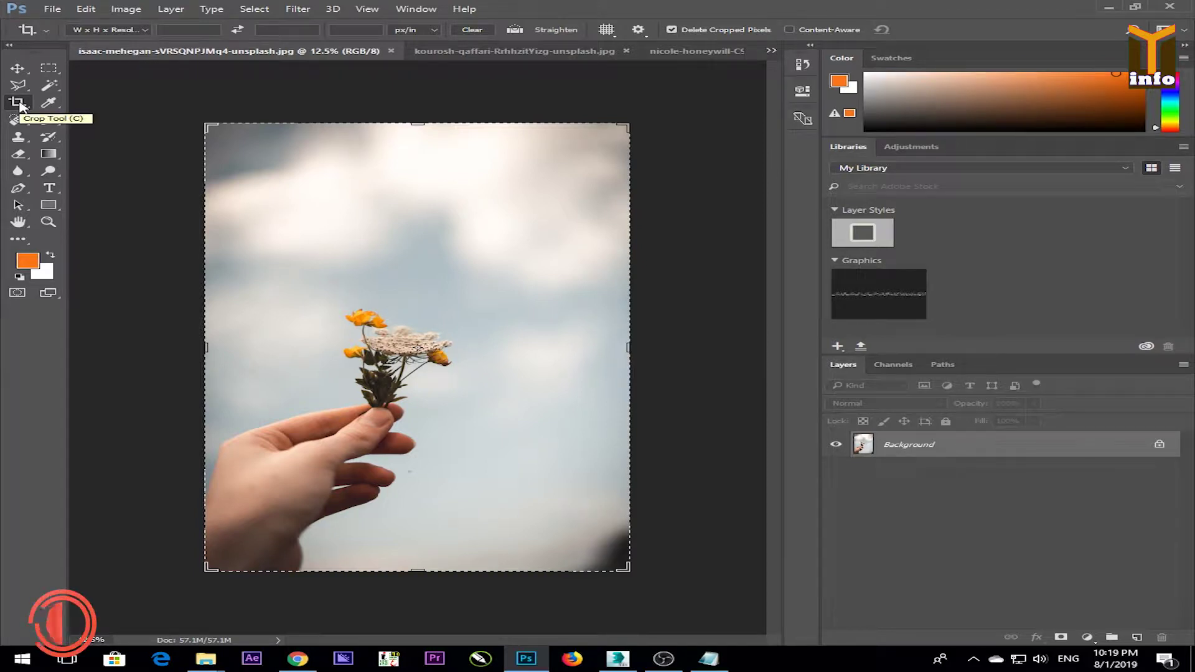
- Switch the toolbar to a single column and try extending the crop box slightly beyond the photo's upper-left corner
{"action": "left_click", "coordinate": [9, 44]}
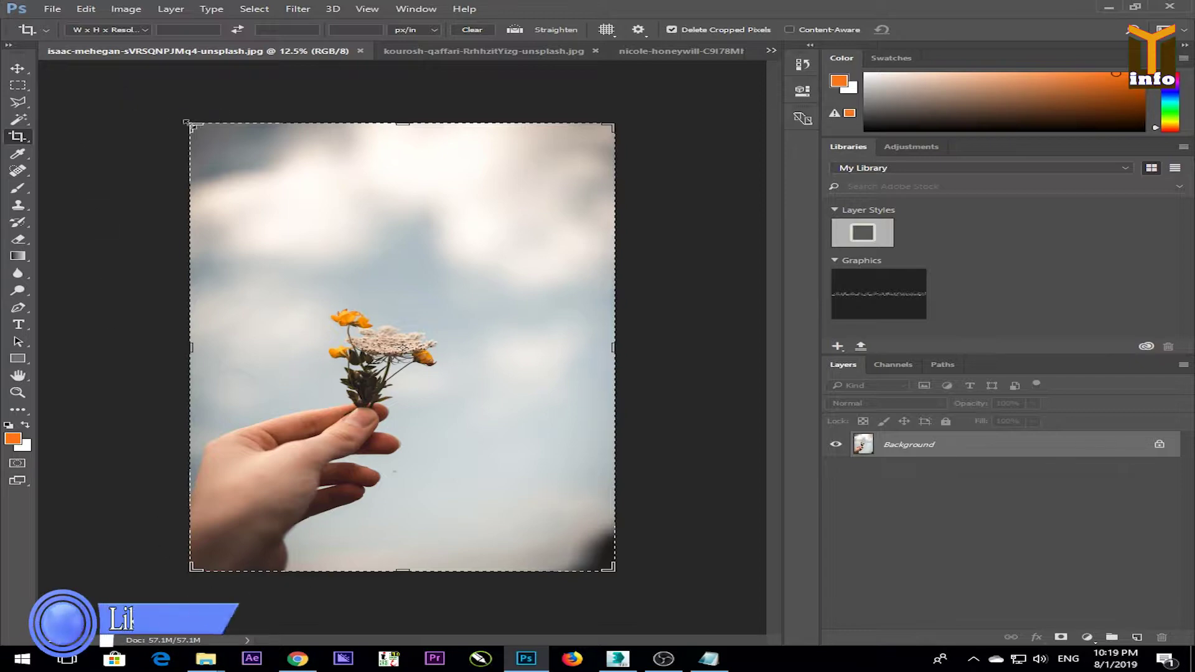
{"action": "mouse_move", "coordinate": [186, 123]}
{"action": "left_mouse_down"}
{"action": "mouse_move", "coordinate": [228, 173]}
{"action": "mouse_move", "coordinate": [184, 118]}
{"action": "left_mouse_up"}
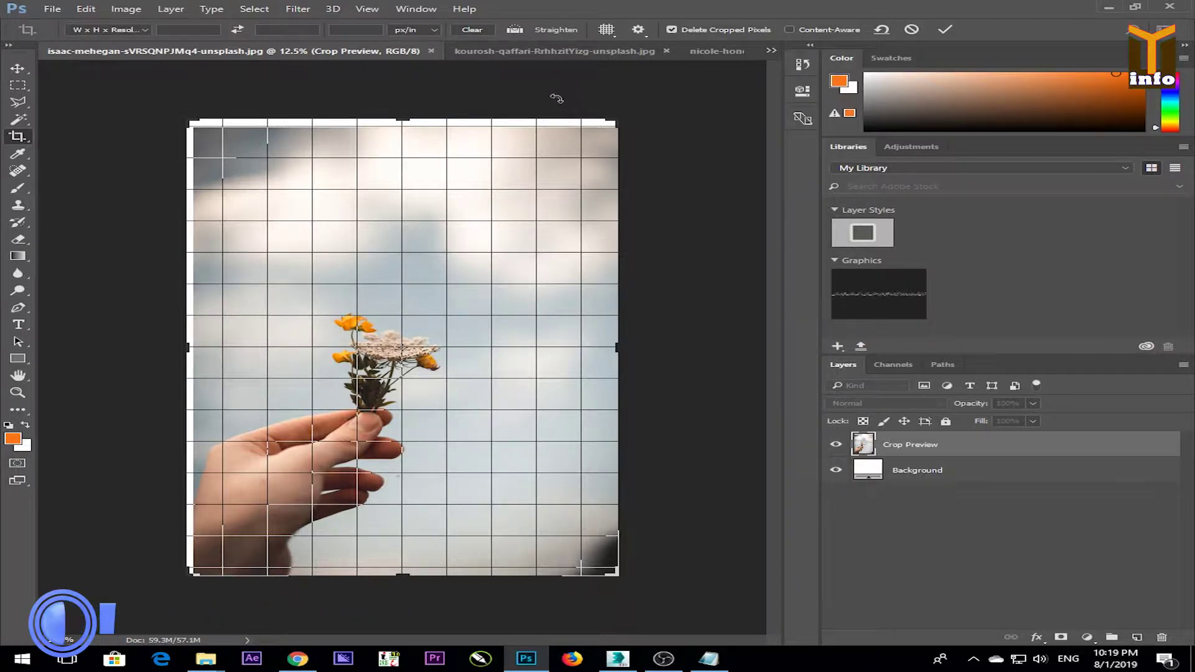
{"action": "key", "text": "Return"}
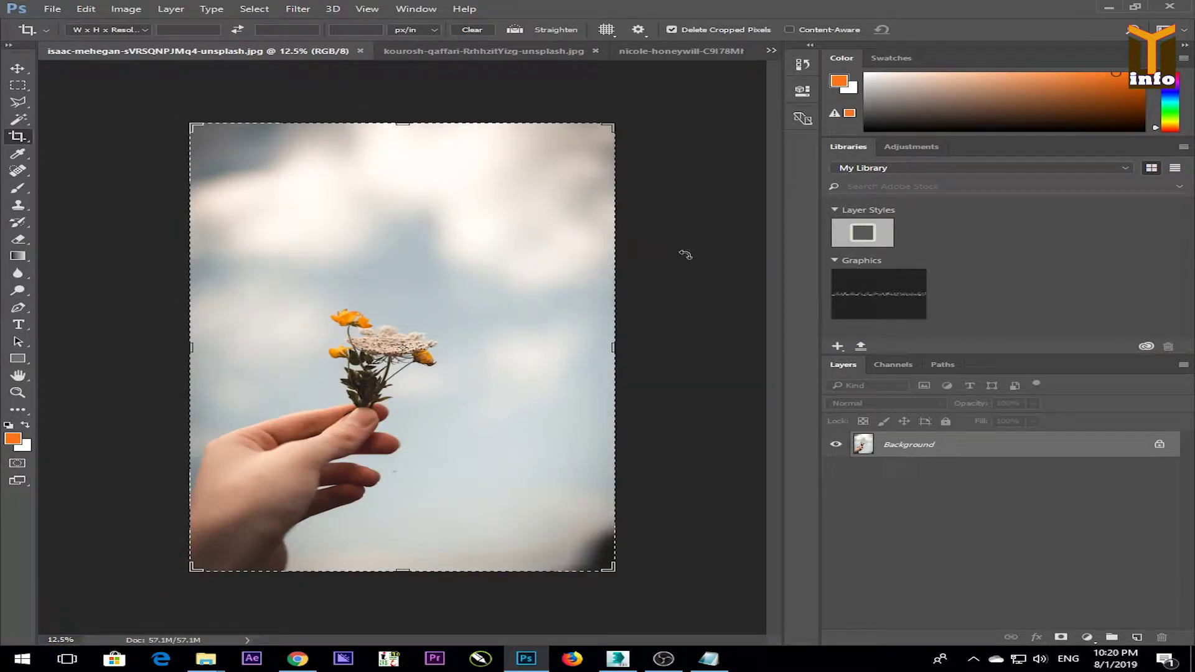
- Set the crop preset to Ratio and try shrinking the crop box around the flowers before returning it to full size
{"action": "left_click", "coordinate": [145, 30]}
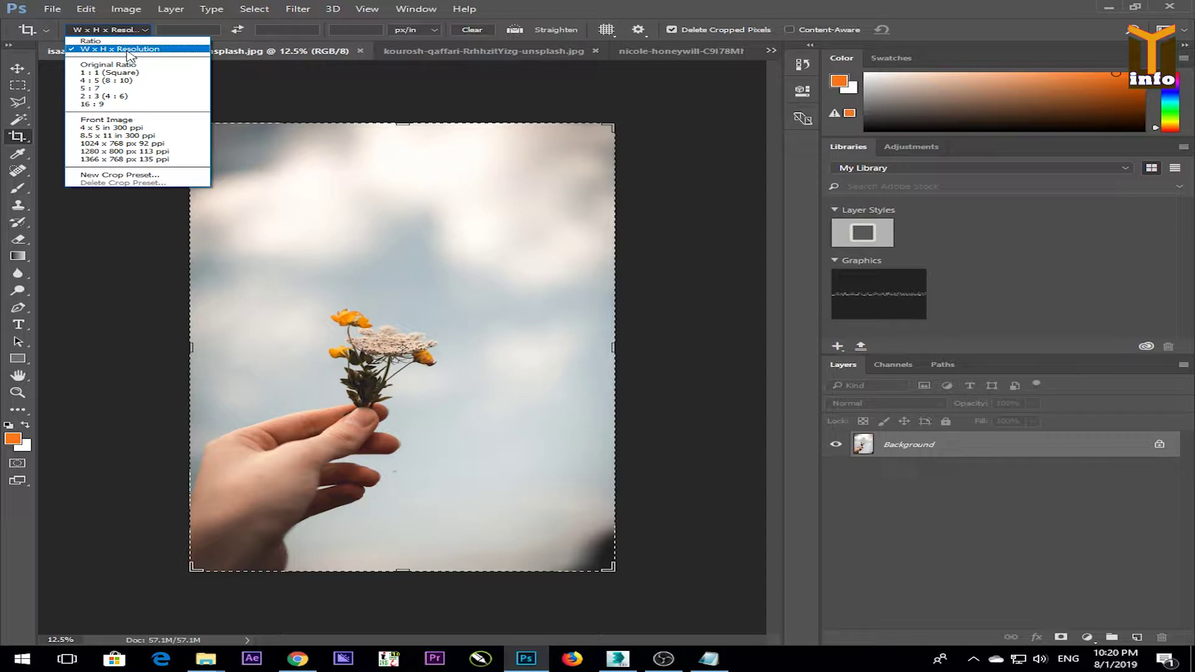
{"action": "left_click", "coordinate": [91, 41]}
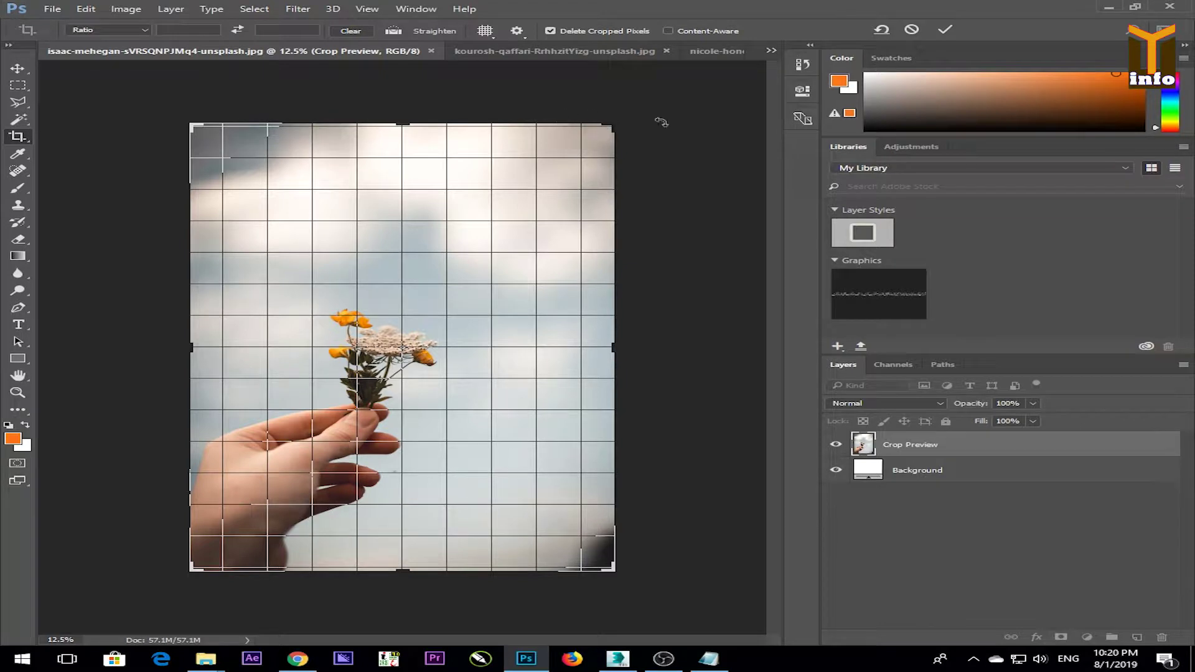
{"action": "left_click_drag", "start_coordinate": [615, 123], "coordinate": [541, 175]}
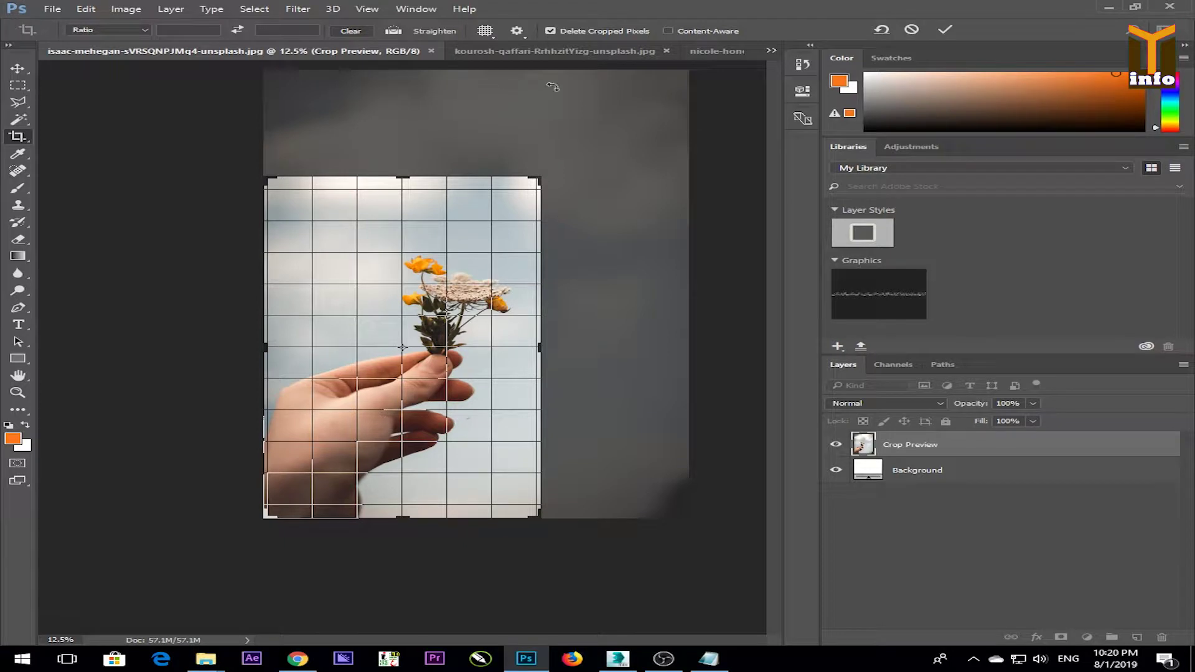
{"action": "left_click_drag", "start_coordinate": [530, 195], "coordinate": [611, 125]}
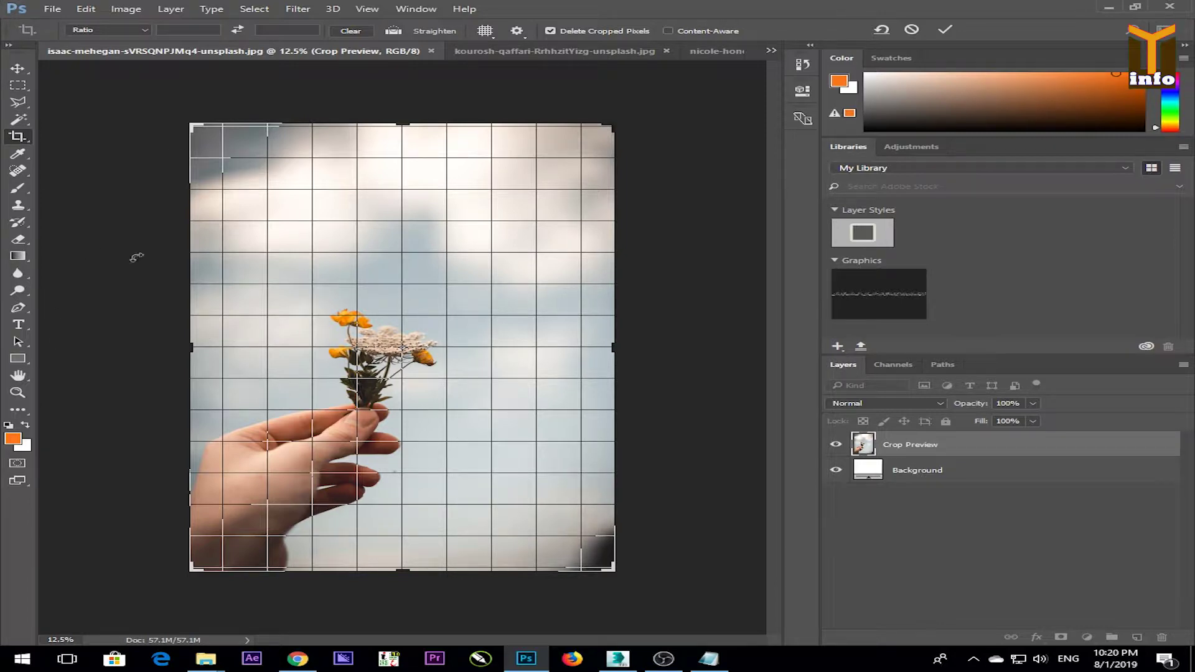
- Set the crop preset to Original Ratio and try resizing the crop box from its upper-right corner
{"action": "left_click", "coordinate": [131, 31]}
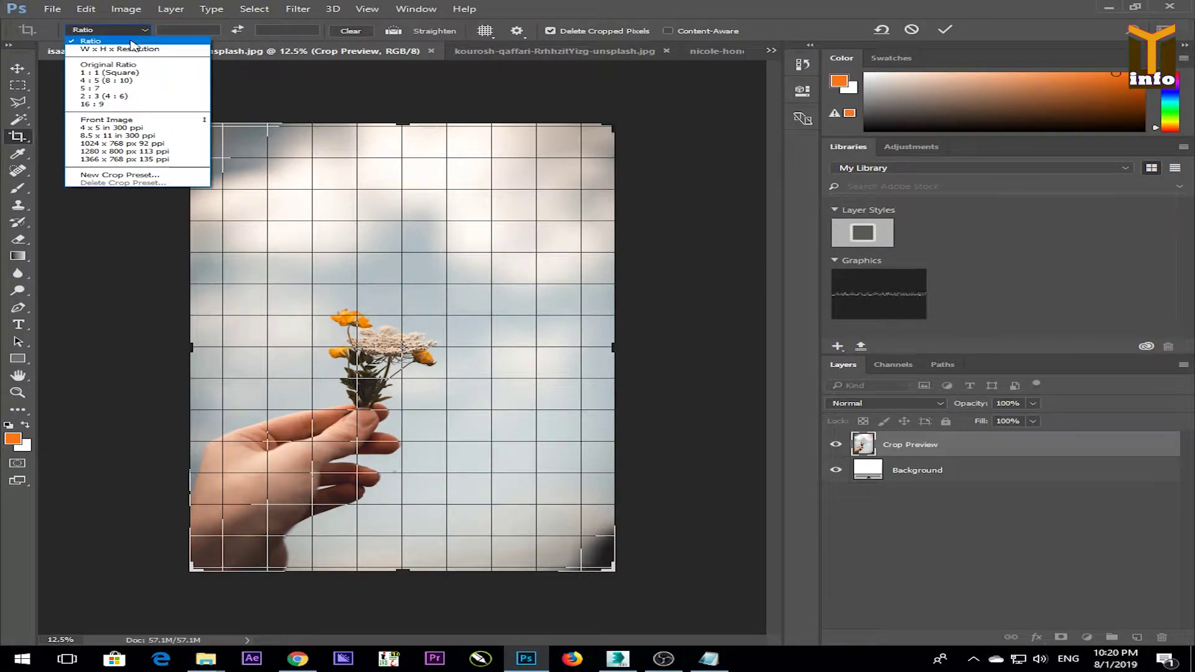
{"action": "left_click", "coordinate": [150, 68]}
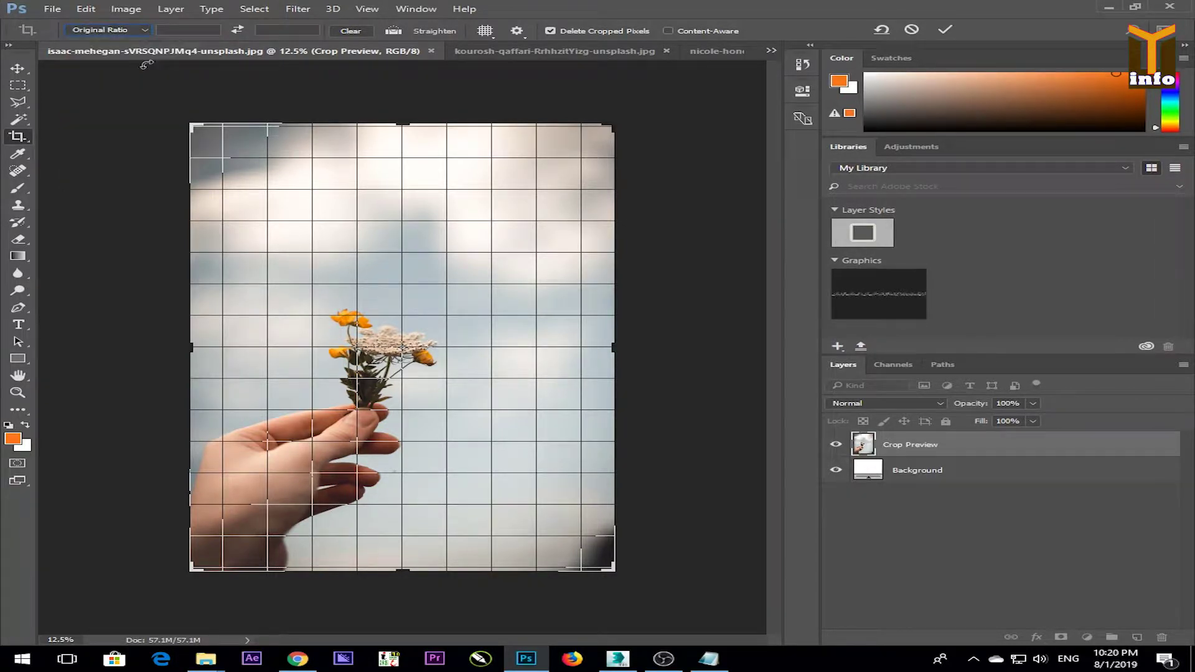
{"action": "left_click_drag", "start_coordinate": [612, 125], "coordinate": [537, 94]}
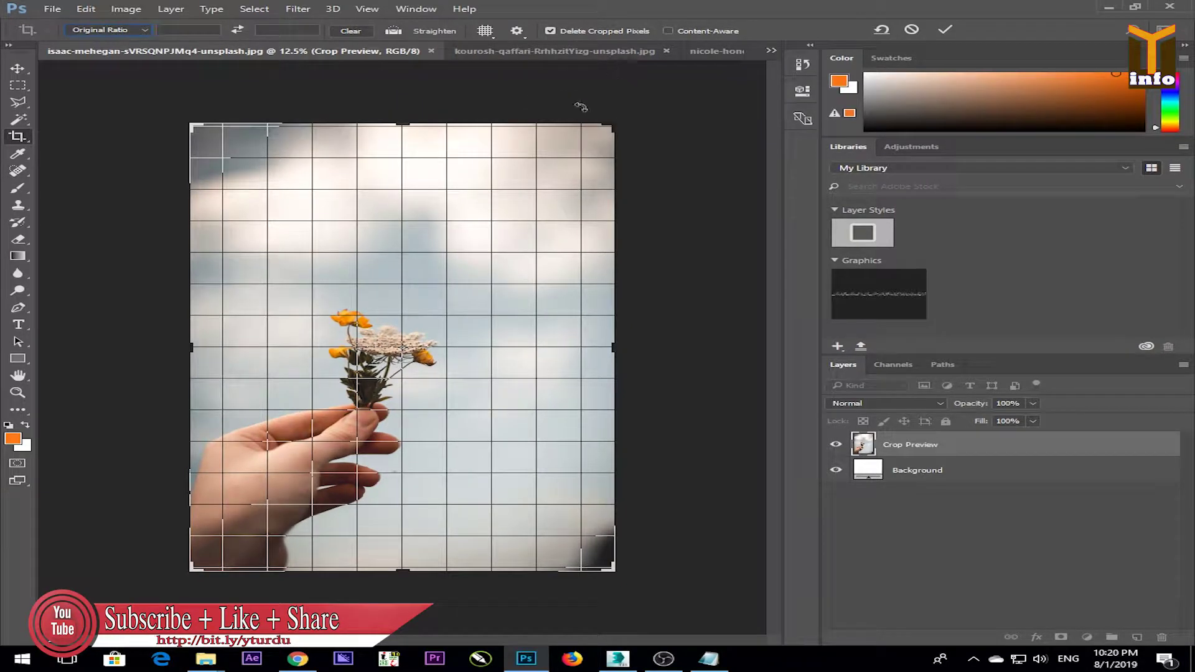
- Enter a custom crop ratio of 4 : 6
{"action": "left_click", "coordinate": [128, 30]}
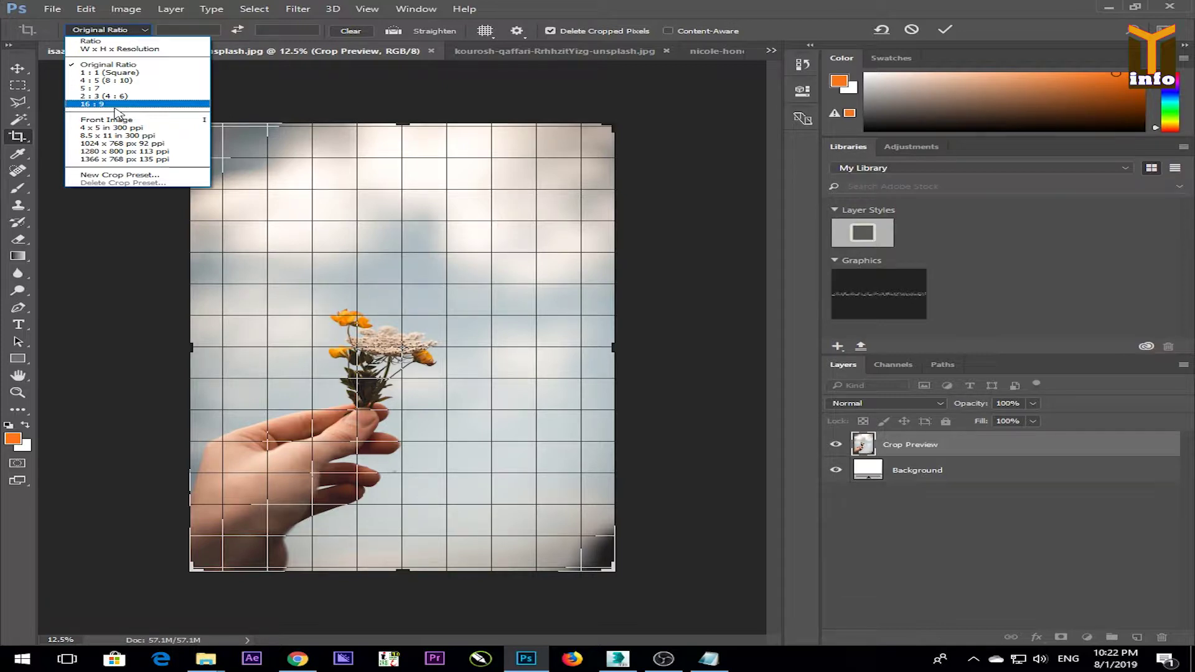
{"action": "left_click", "coordinate": [178, 30]}
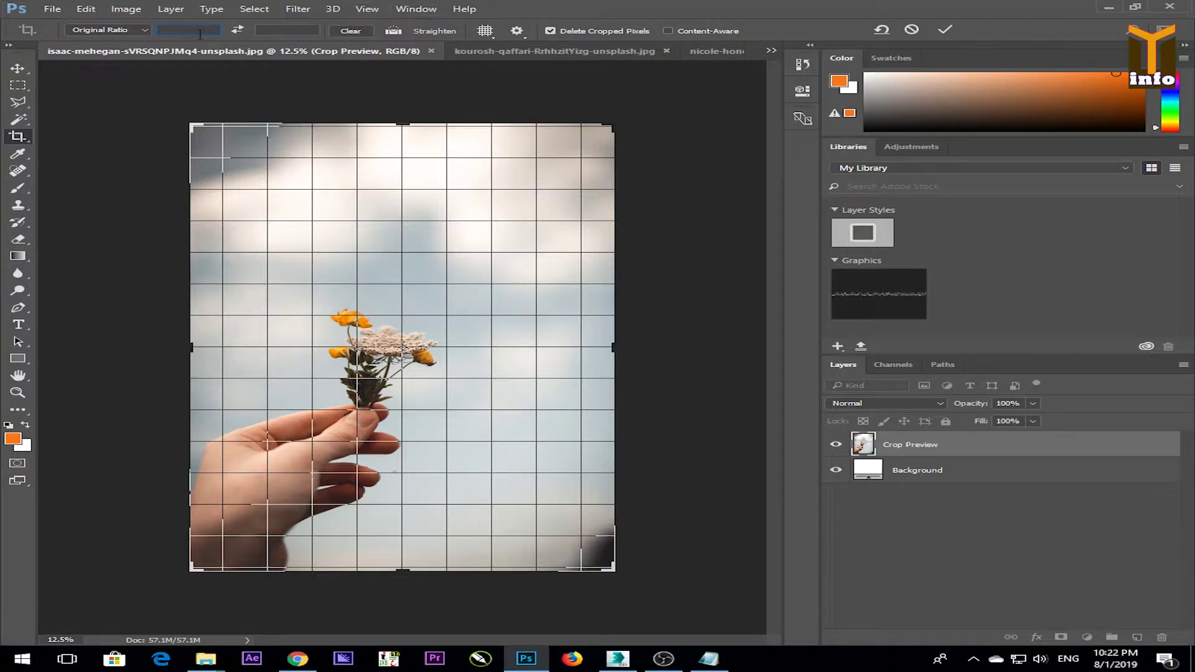
{"action": "type", "text": "4 : "}
{"action": "type", "text": "6"}
{"action": "type", "text": "c"}
- Set the crop ratio to 1920 by 1082, clear the ratio values and cancel the crop
{"action": "left_click_drag", "start_coordinate": [189, 29], "coordinate": [133, 29]}
{"action": "type", "text": "1920"}
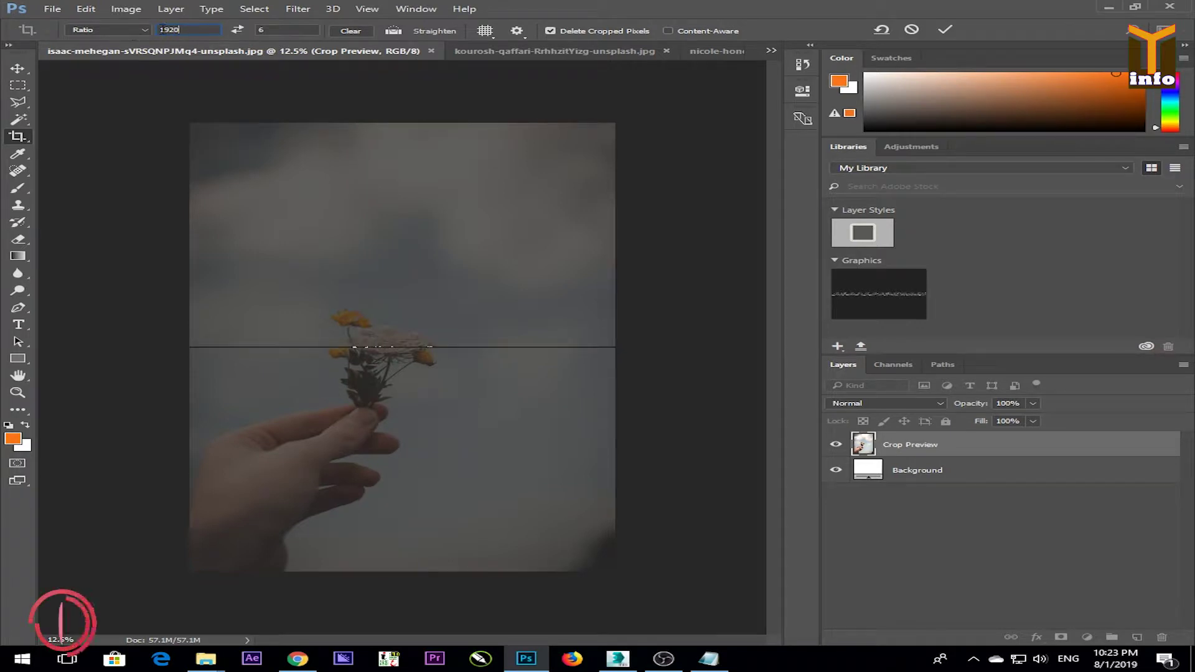
{"action": "type", "text": "px"}
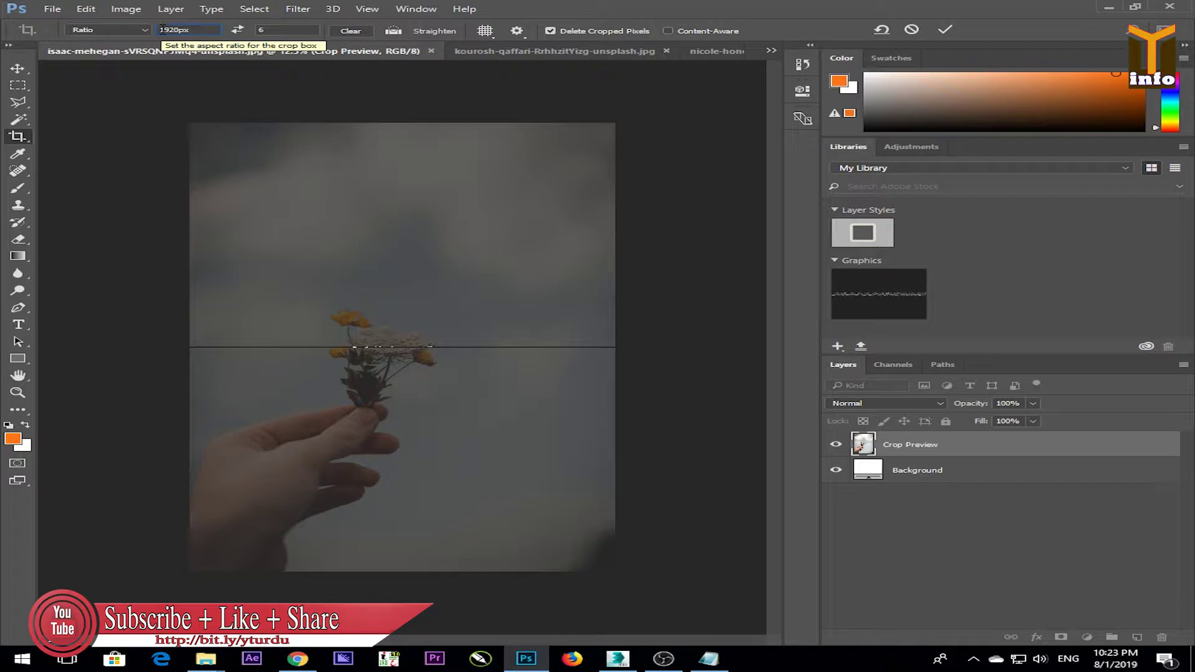
{"action": "left_click", "coordinate": [272, 28]}
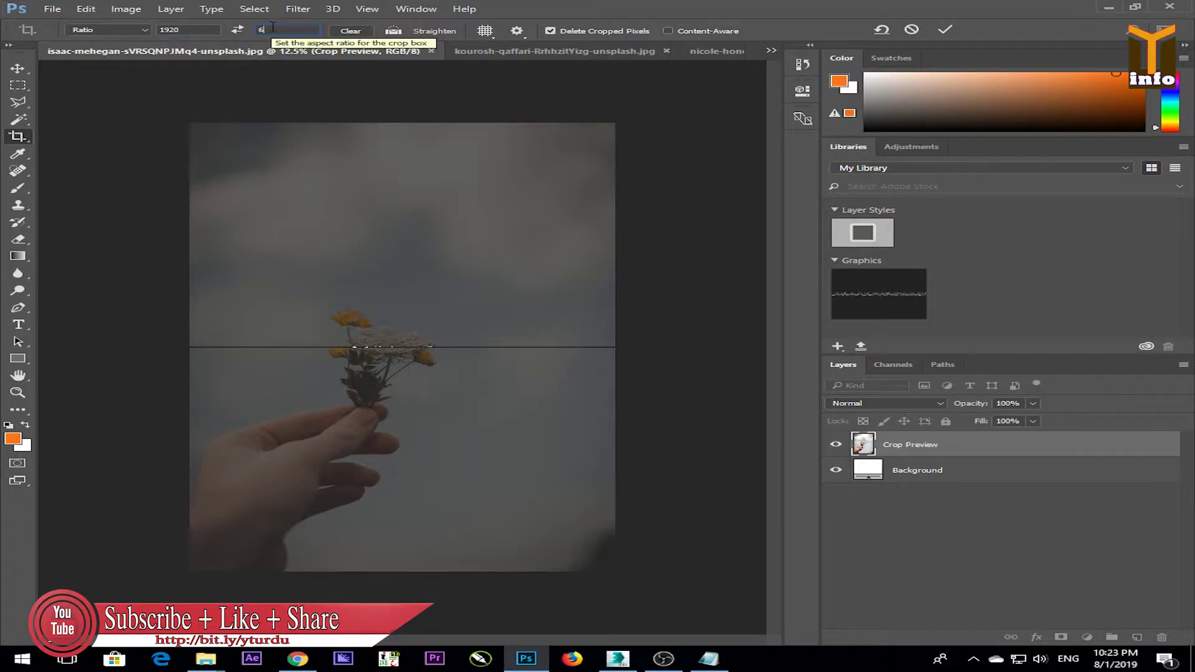
{"action": "left_click_drag", "start_coordinate": [279, 29], "coordinate": [227, 35]}
{"action": "type", "text": "1082"}
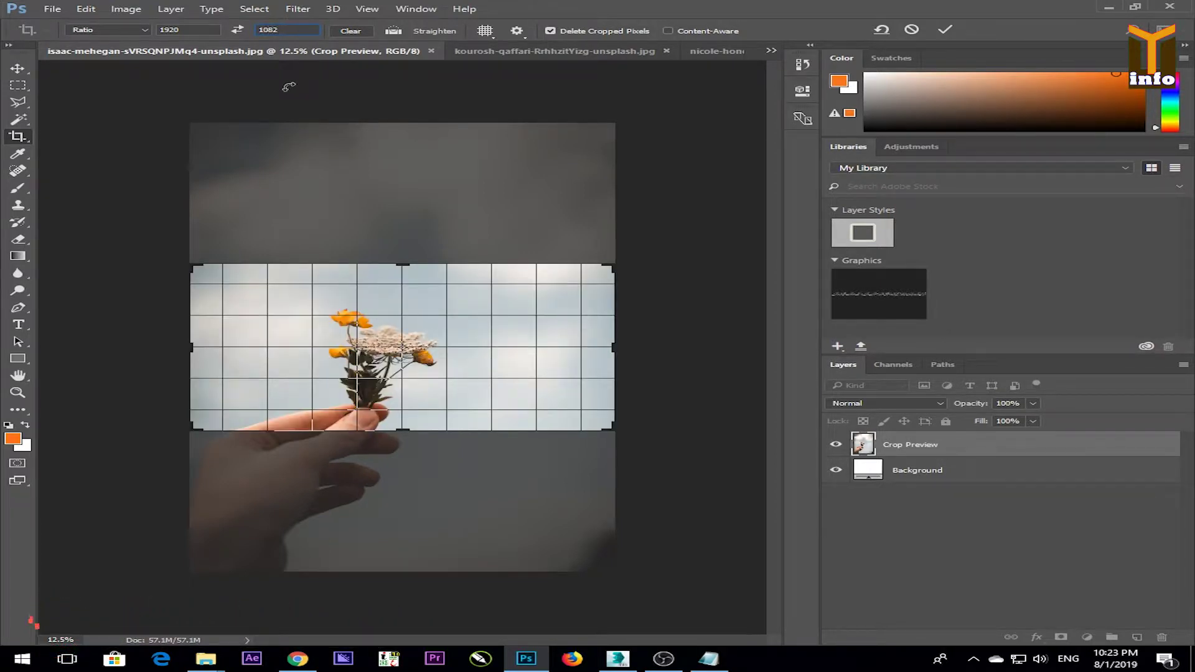
{"action": "left_click", "coordinate": [295, 29]}
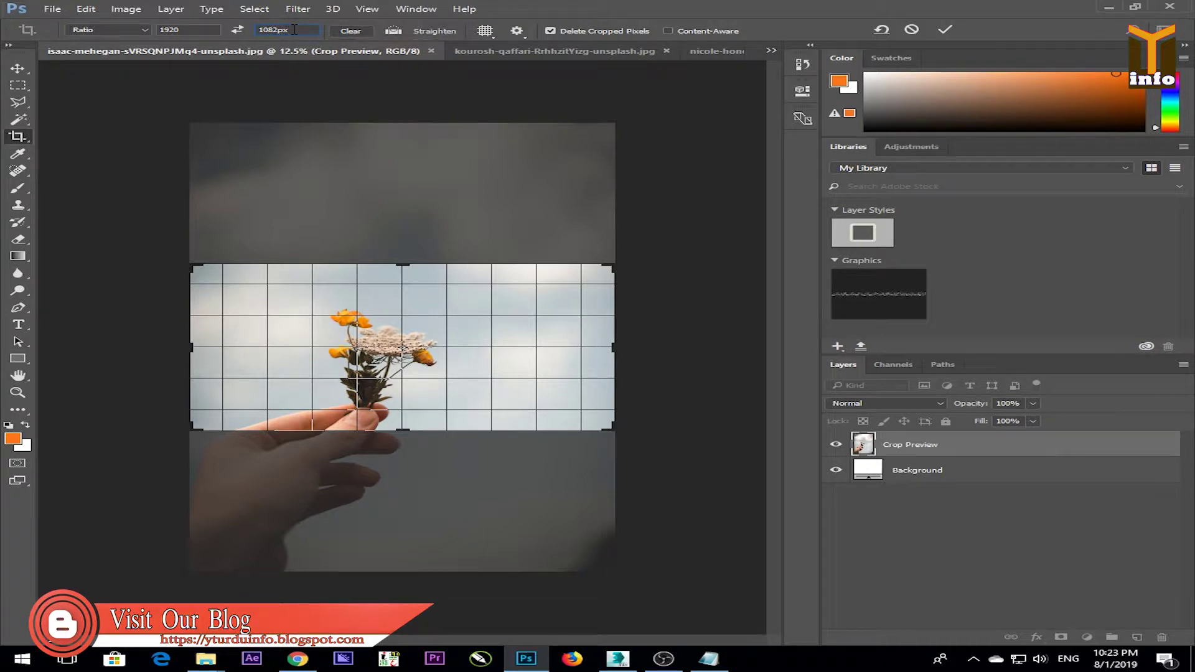
{"action": "left_click", "coordinate": [360, 32]}
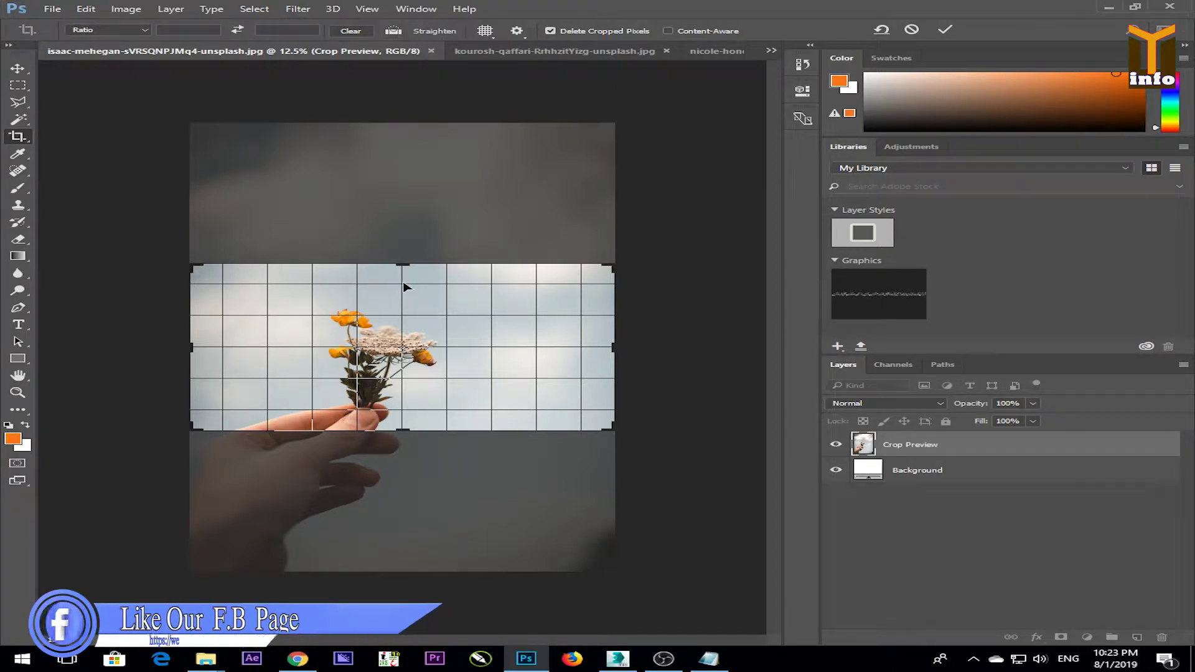
{"action": "key", "text": "Escape"}
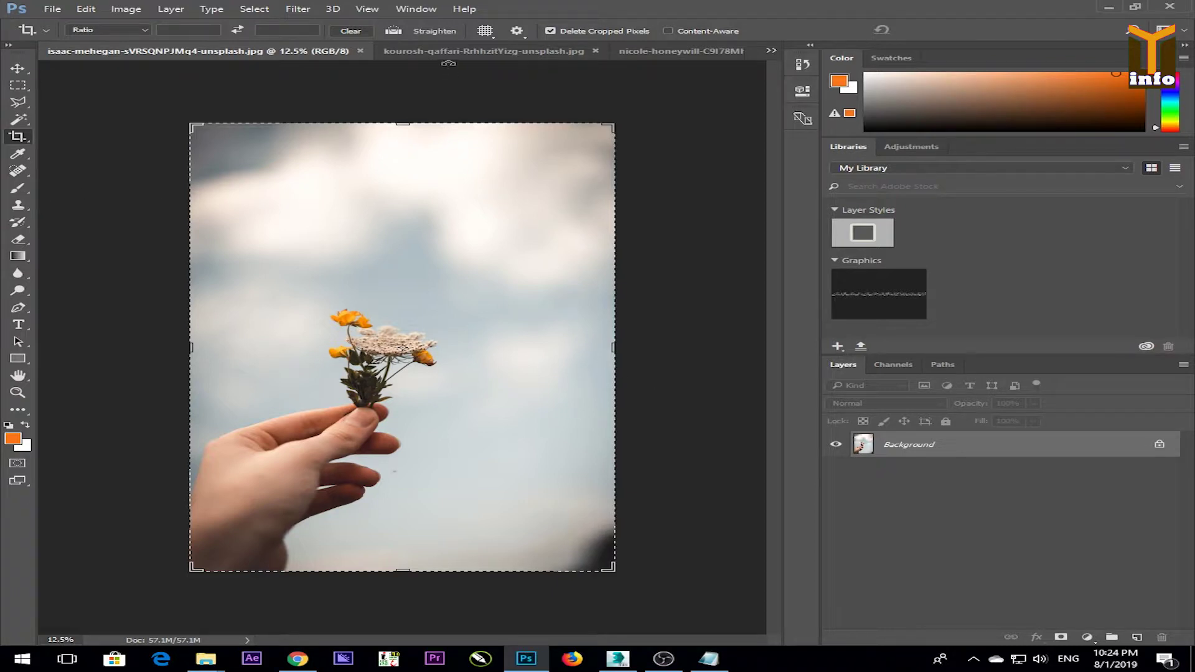
- Try a wide, shallow crop across the cloudy sky above the flowers and cancel it
{"action": "left_click", "coordinate": [435, 32]}
{"action": "left_click", "coordinate": [190, 278]}
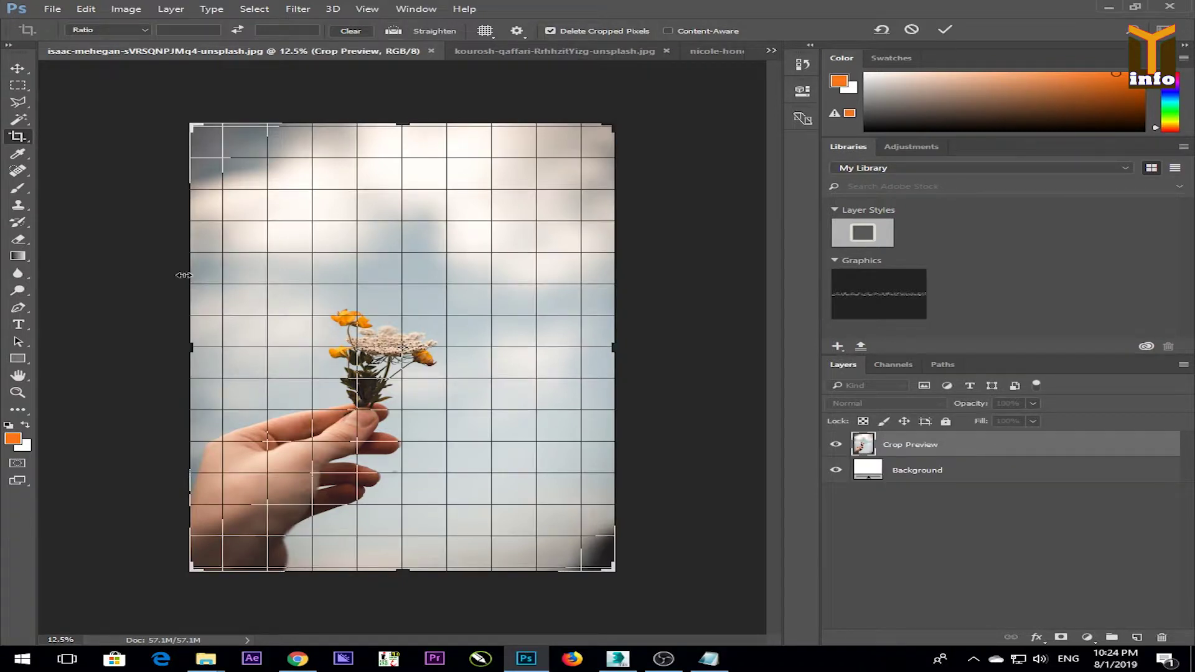
{"action": "key", "text": "Return"}
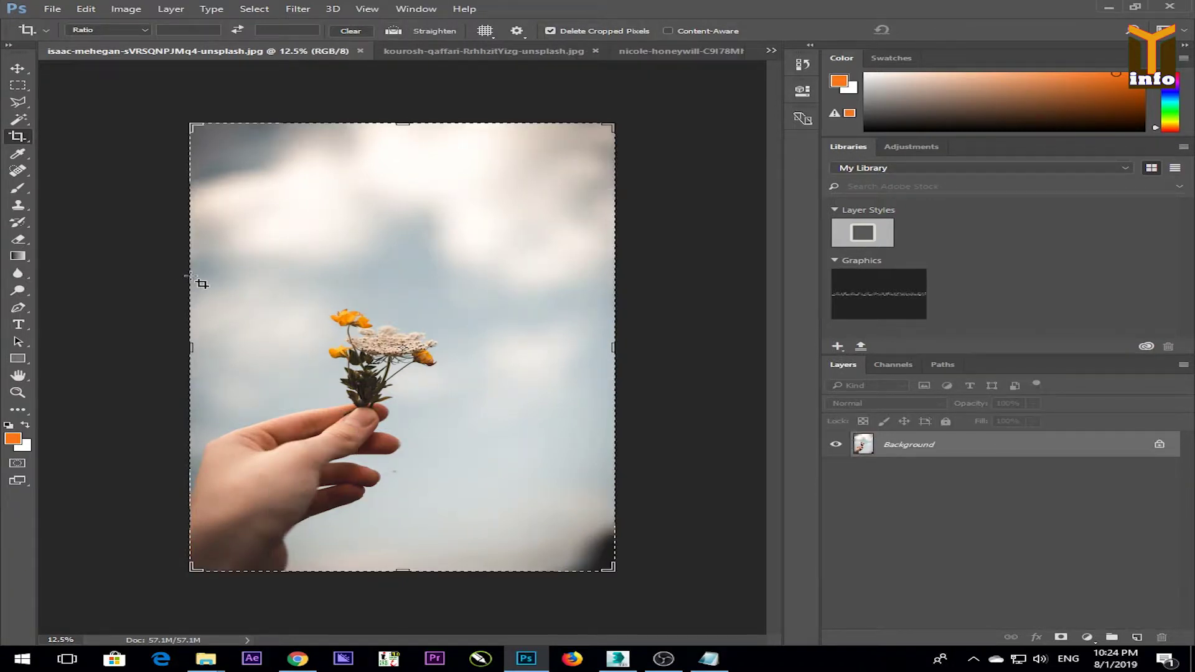
{"action": "left_click_drag", "start_coordinate": [190, 276], "coordinate": [618, 191]}
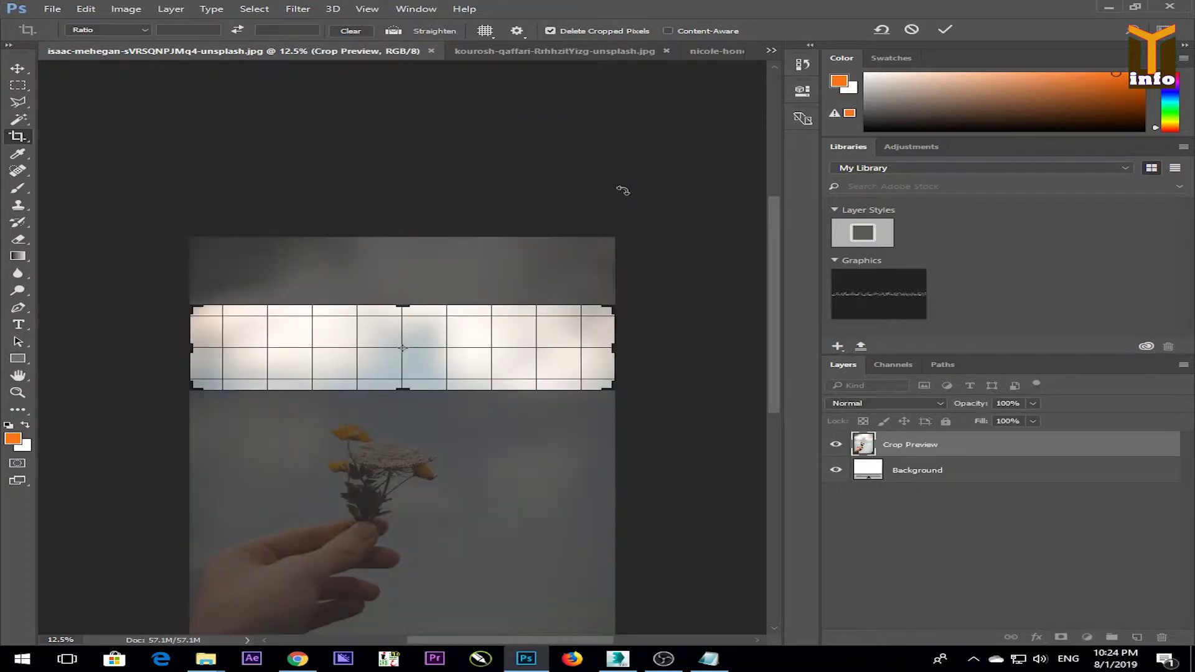
{"action": "key", "text": "Escape"}
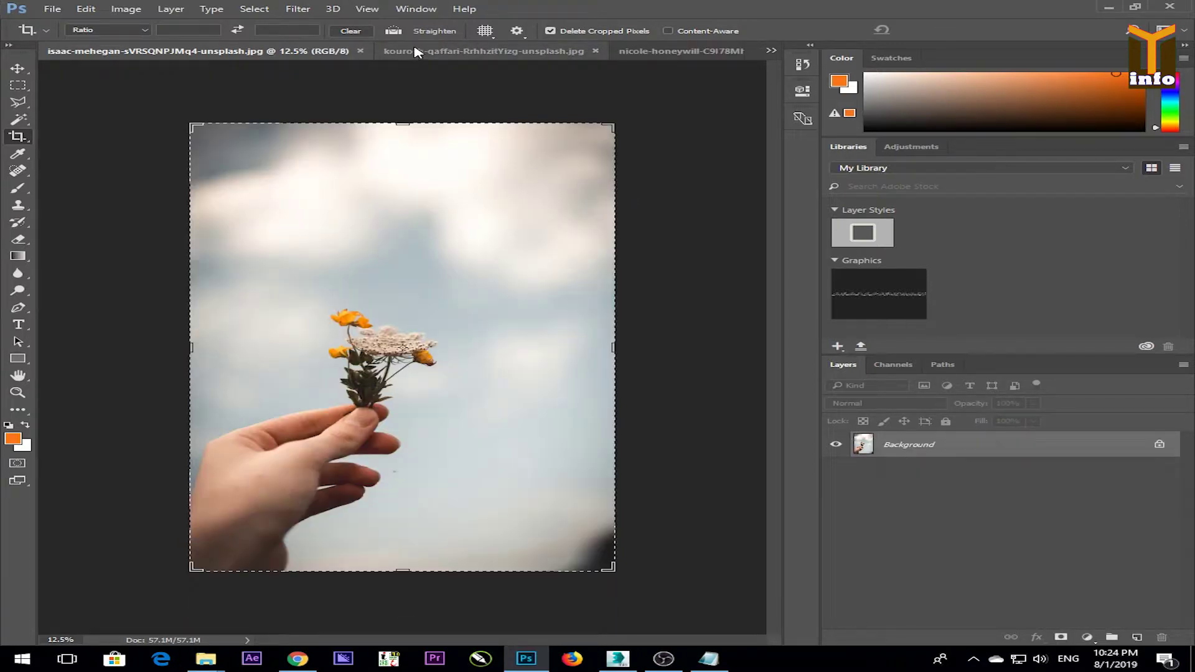
- Try to straighten the photo along a line rising about 18° from its left edge to its right edge, and cancel
{"action": "left_click", "coordinate": [394, 31]}
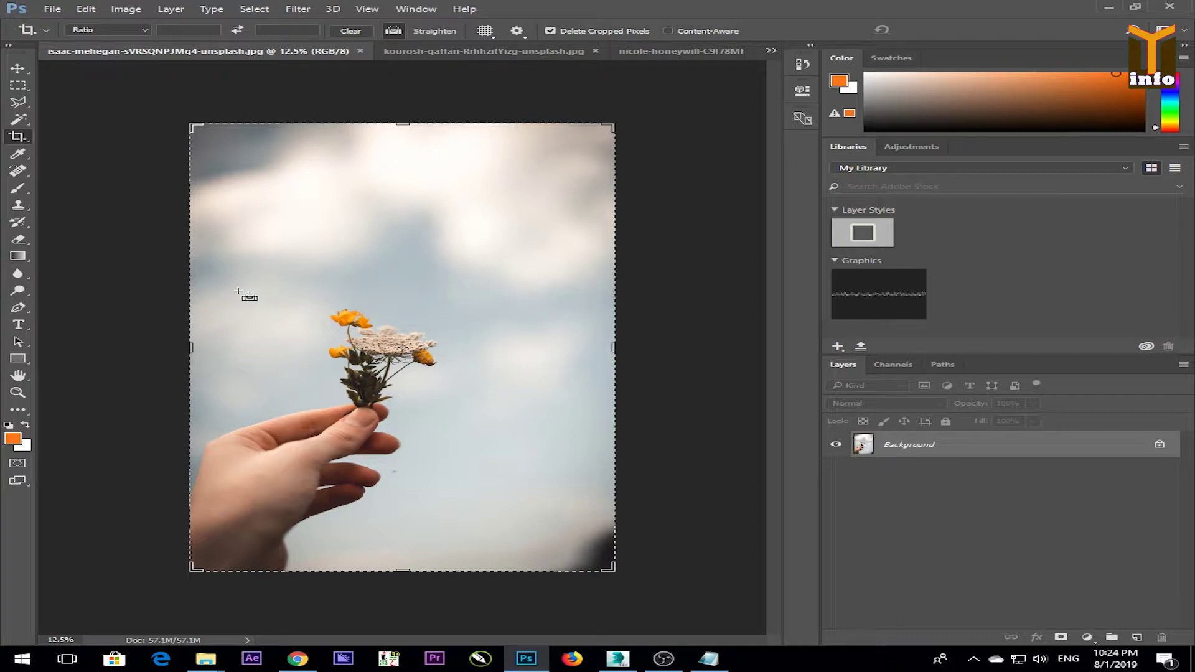
{"action": "mouse_move", "coordinate": [193, 300]}
{"action": "left_mouse_down"}
{"action": "mouse_move", "coordinate": [598, 252]}
{"action": "mouse_move", "coordinate": [601, 183]}
{"action": "mouse_move", "coordinate": [602, 268]}
{"action": "mouse_move", "coordinate": [603, 168]}
{"action": "mouse_move", "coordinate": [616, 322]}
{"action": "mouse_move", "coordinate": [612, 173]}
{"action": "mouse_move", "coordinate": [612, 214]}
{"action": "mouse_move", "coordinate": [526, 225]}
{"action": "mouse_move", "coordinate": [606, 202]}
{"action": "left_mouse_up"}
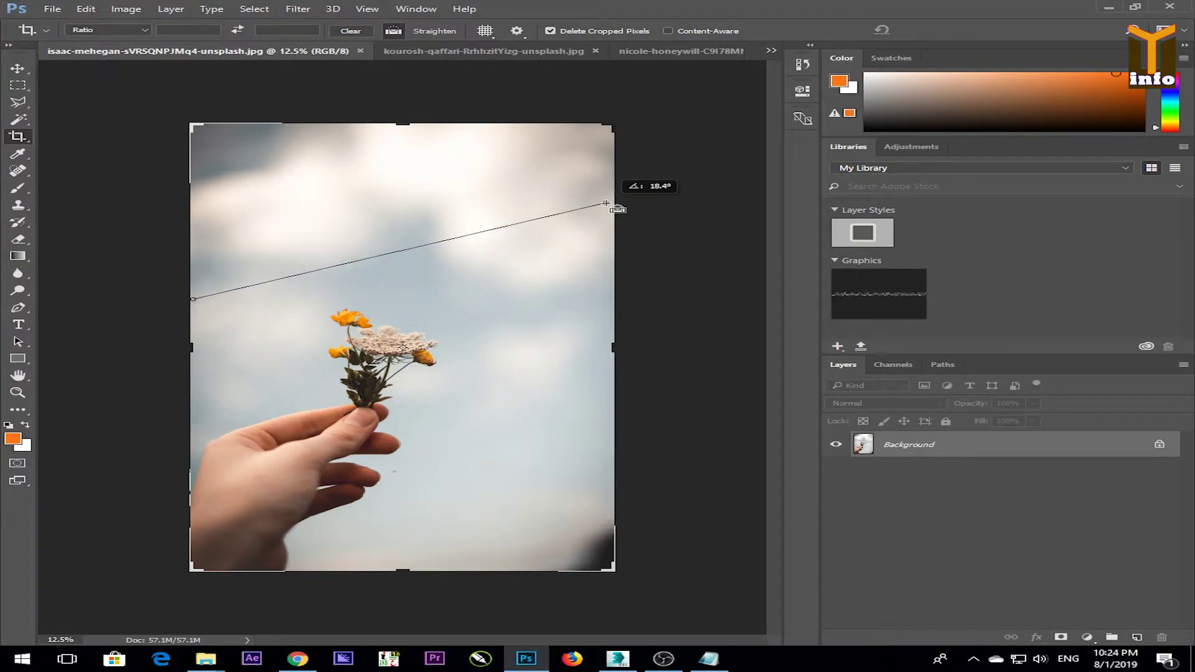
{"action": "left_click_drag", "start_coordinate": [606, 203], "coordinate": [610, 200]}
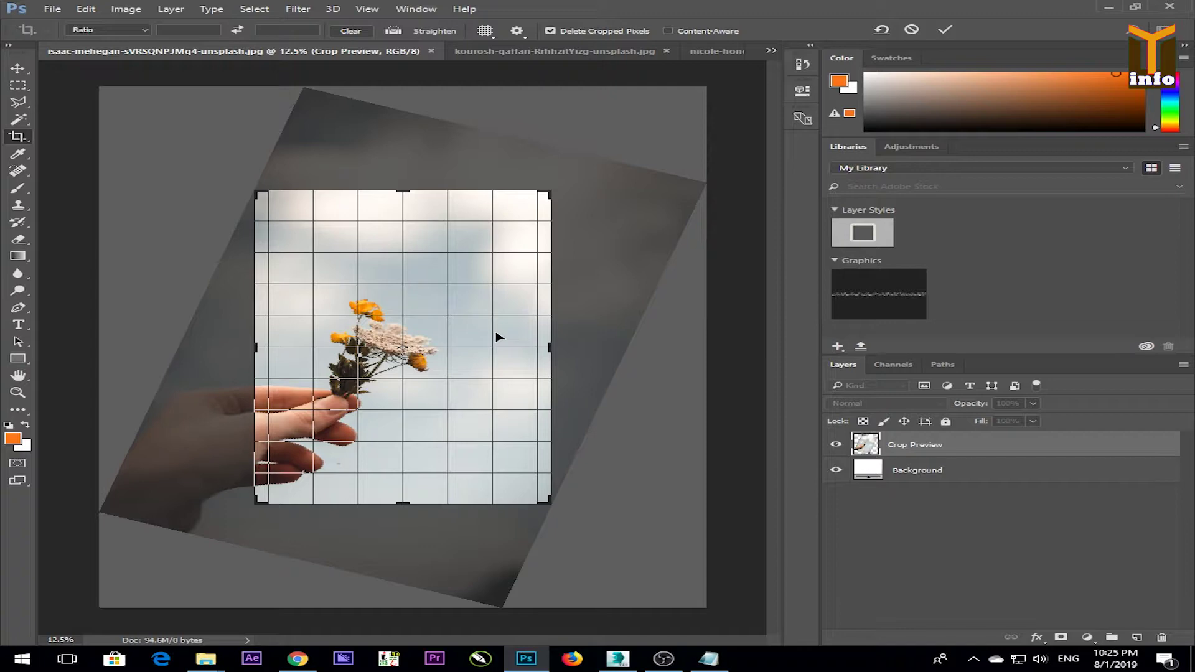
{"action": "key", "text": "Escape"}
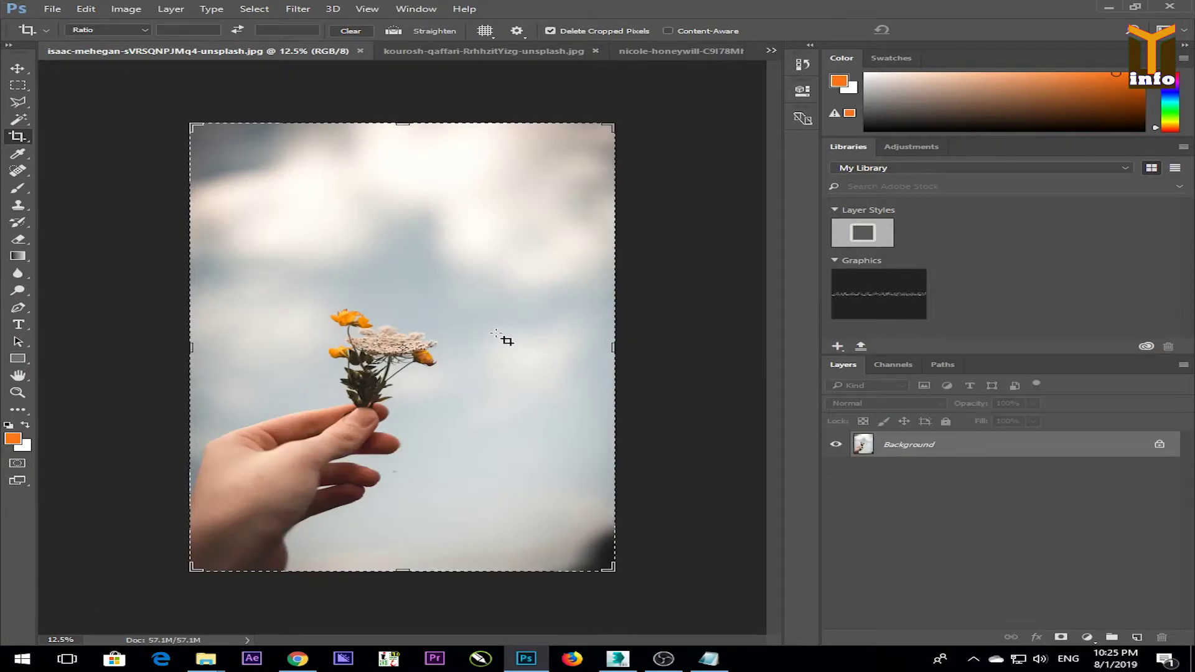
- Set the crop overlay to Rule of Thirds and try a landscape crop framing the hand and flowers
{"action": "left_click", "coordinate": [486, 32]}
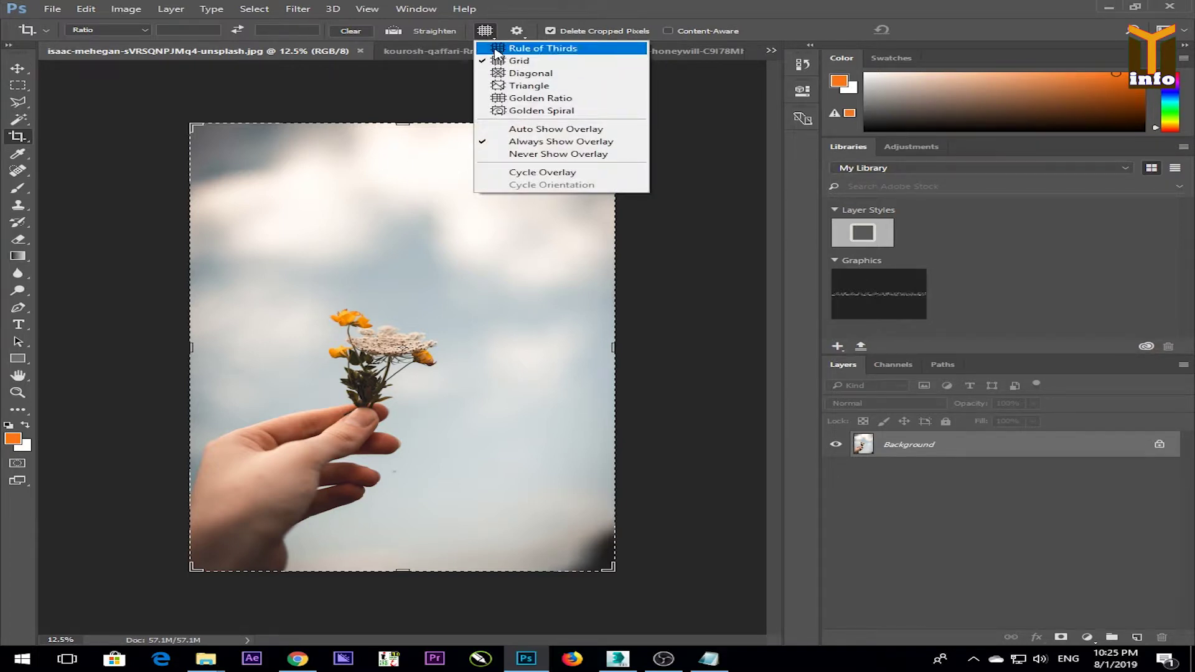
{"action": "left_click", "coordinate": [528, 50]}
{"action": "left_click_drag", "start_coordinate": [205, 154], "coordinate": [618, 436]}
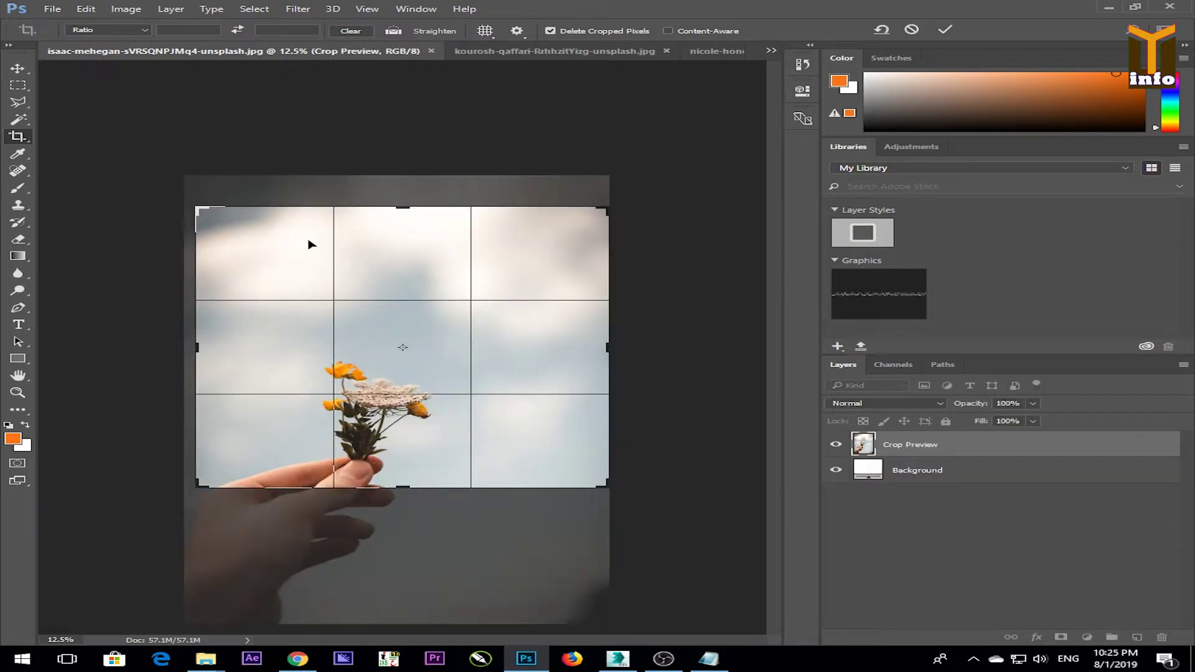
{"action": "left_click_drag", "start_coordinate": [435, 288], "coordinate": [440, 229]}
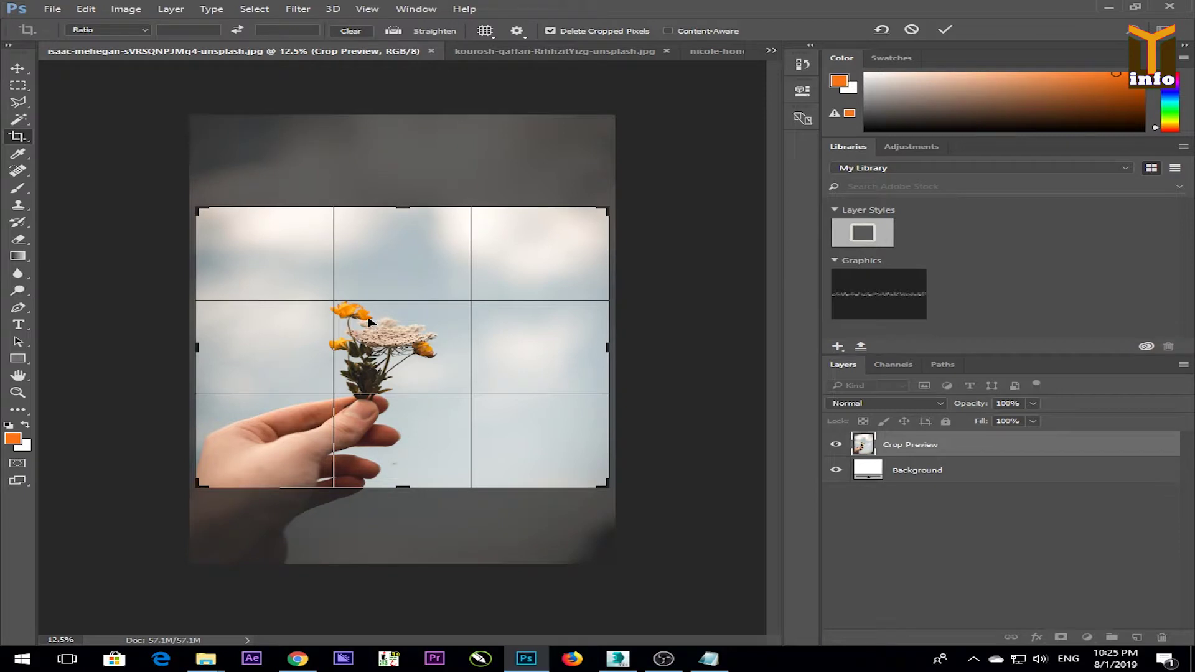
{"action": "left_click_drag", "start_coordinate": [406, 269], "coordinate": [402, 229]}
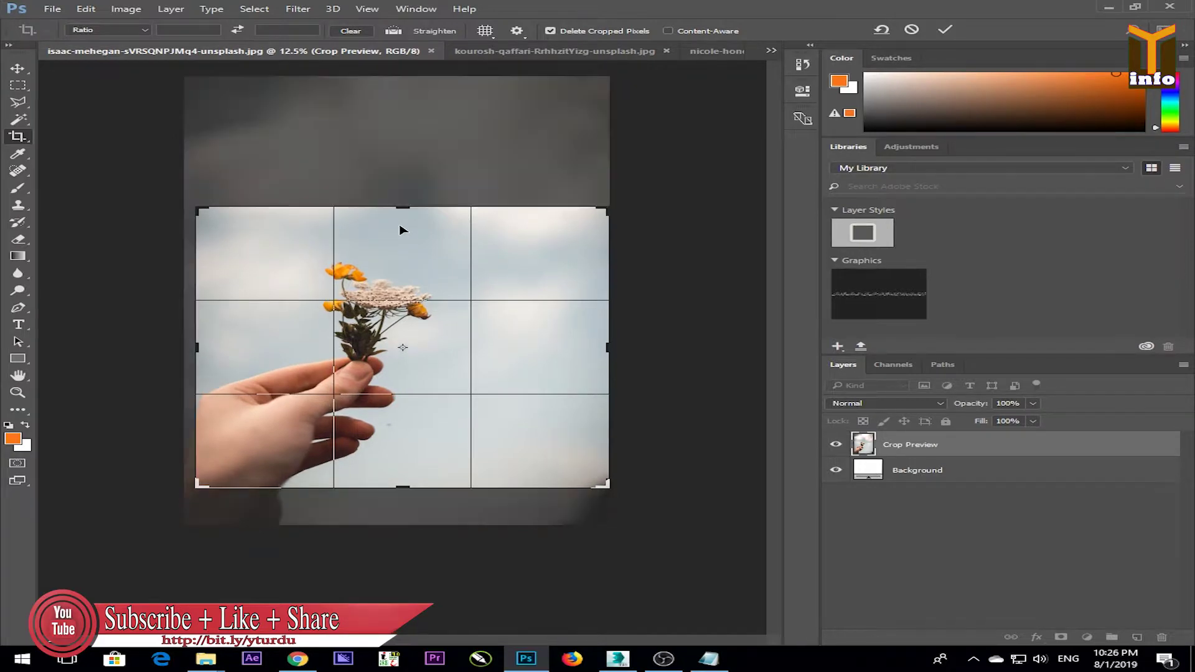
{"action": "key", "text": "Return"}
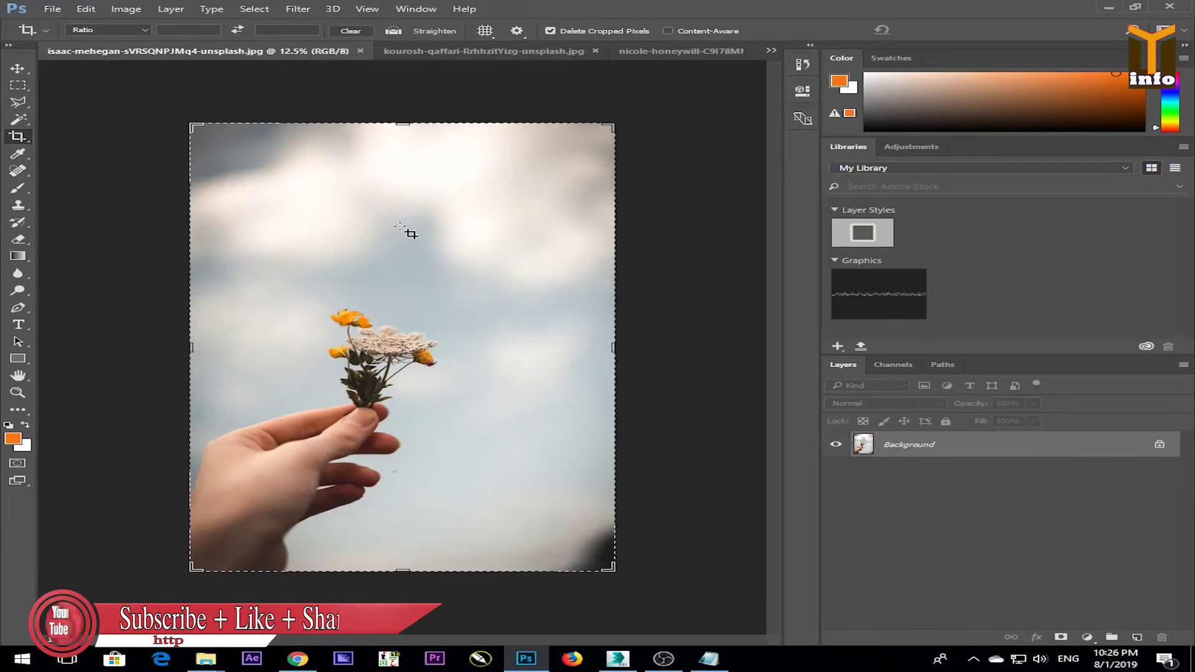
- Set the crop overlay to Grid and try a crop that trims a strip of sky off the photo's top
{"action": "left_click", "coordinate": [484, 31]}
{"action": "left_click", "coordinate": [504, 61]}
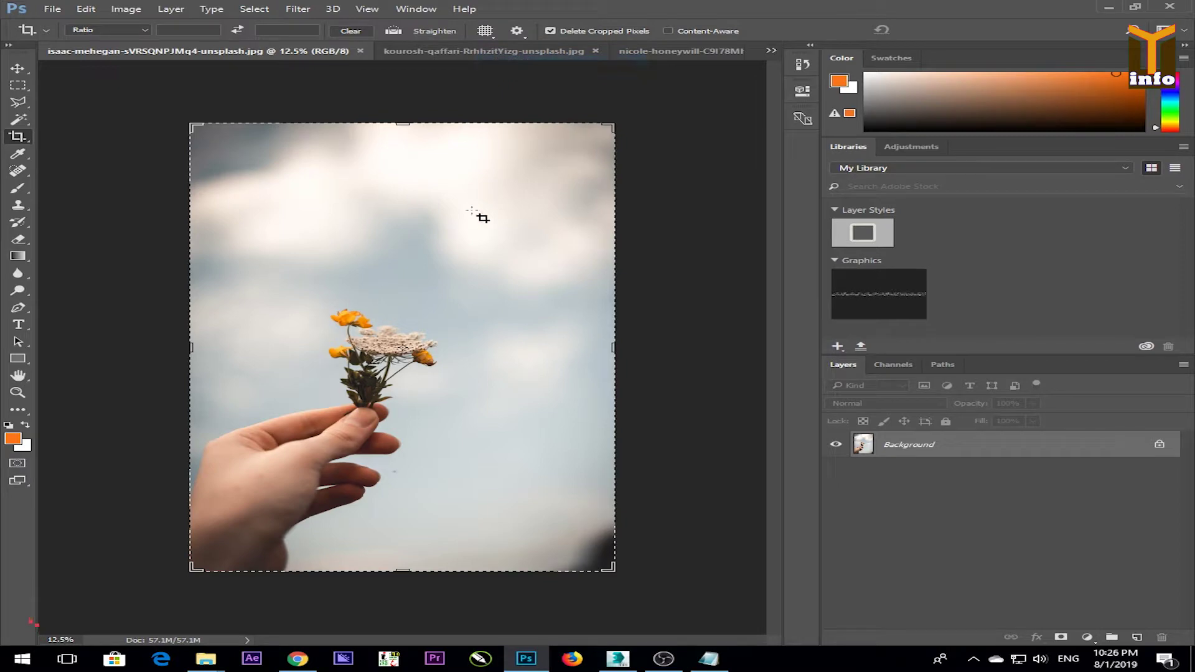
{"action": "left_click_drag", "start_coordinate": [190, 125], "coordinate": [188, 158]}
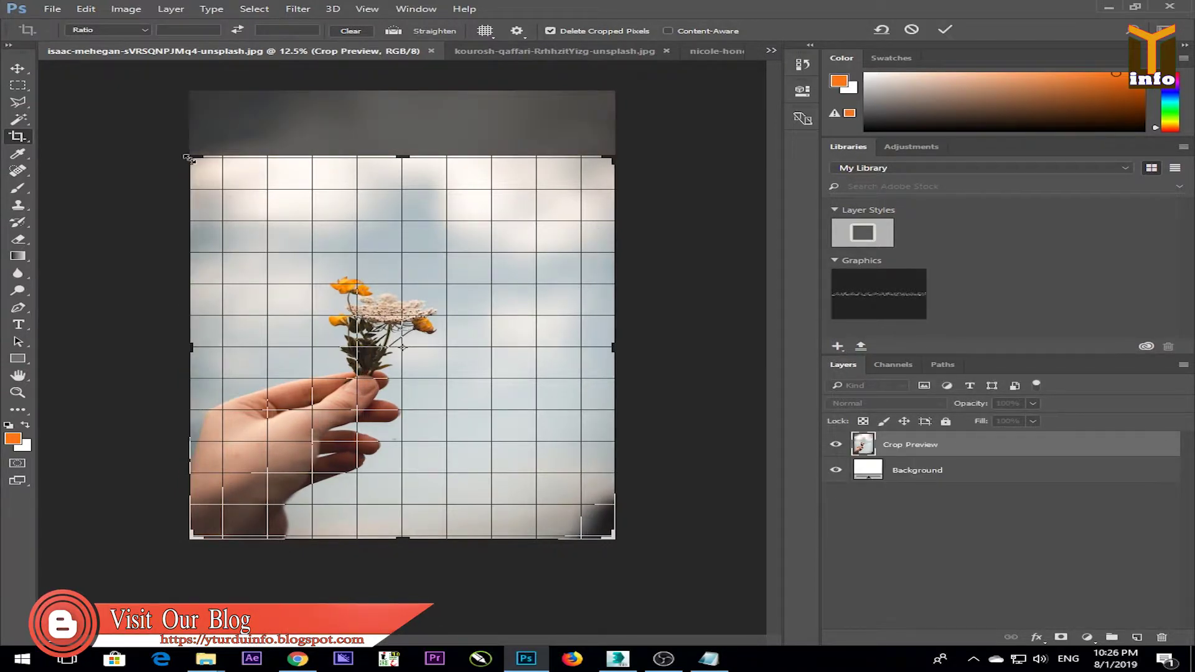
{"action": "key", "text": "Return"}
- Try a Grid-overlay crop across the middle of the photo, shift the photo up inside the frame, and cancel
{"action": "left_click", "coordinate": [484, 30]}
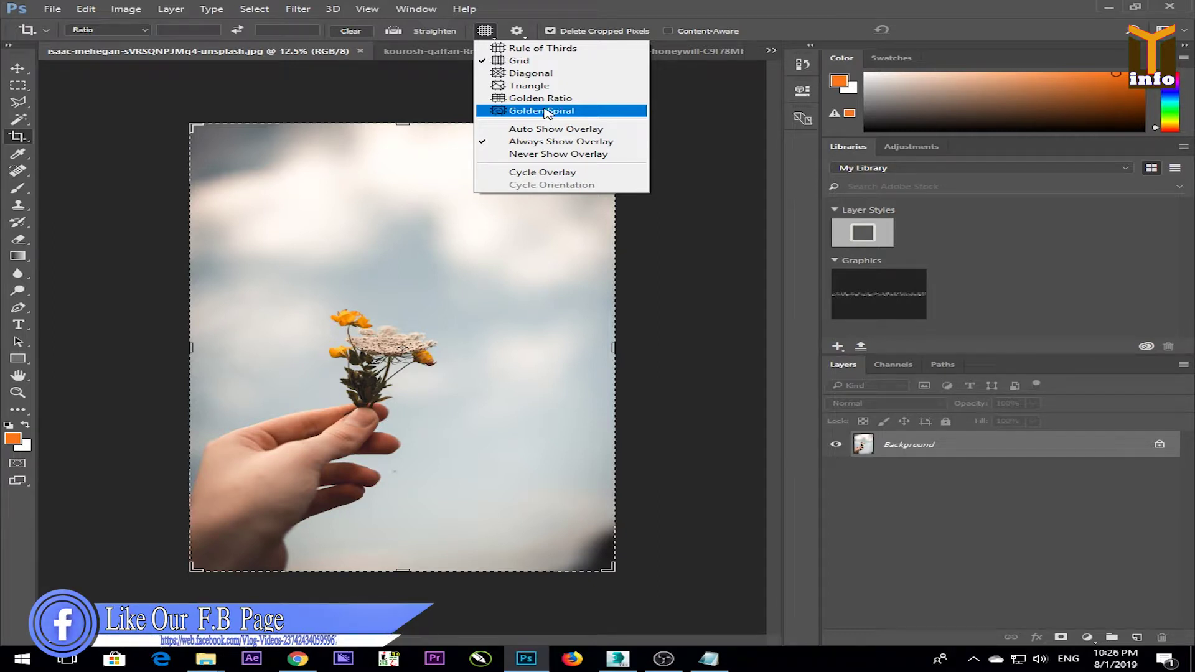
{"action": "left_click", "coordinate": [519, 60]}
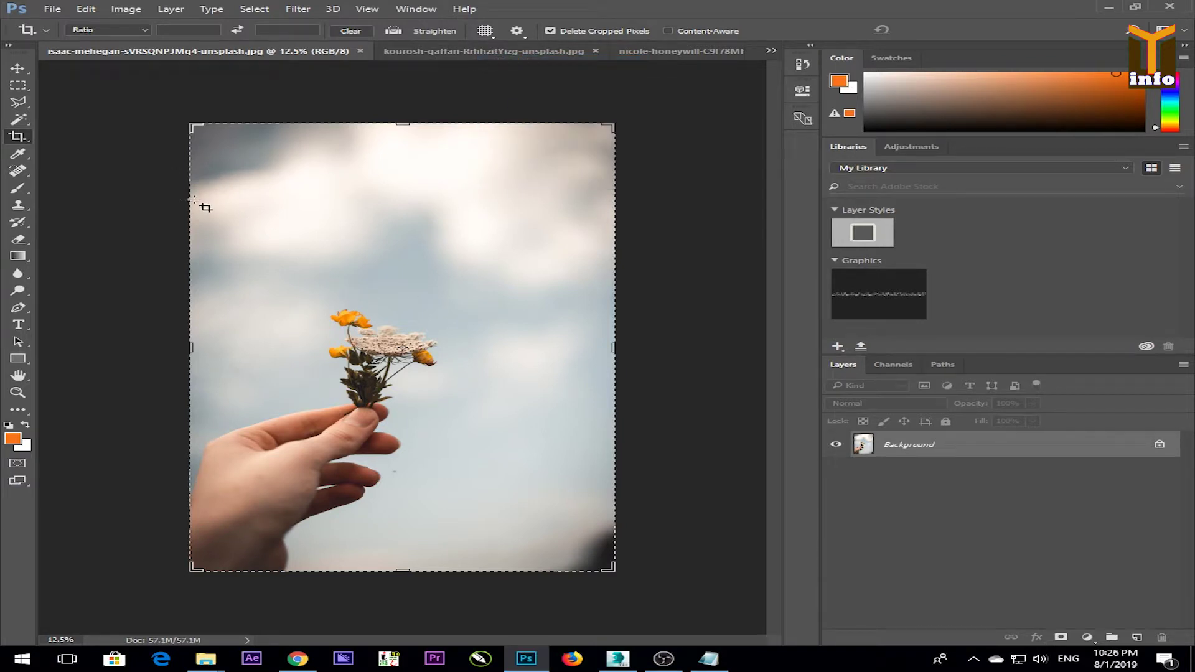
{"action": "left_click_drag", "start_coordinate": [188, 202], "coordinate": [653, 507]}
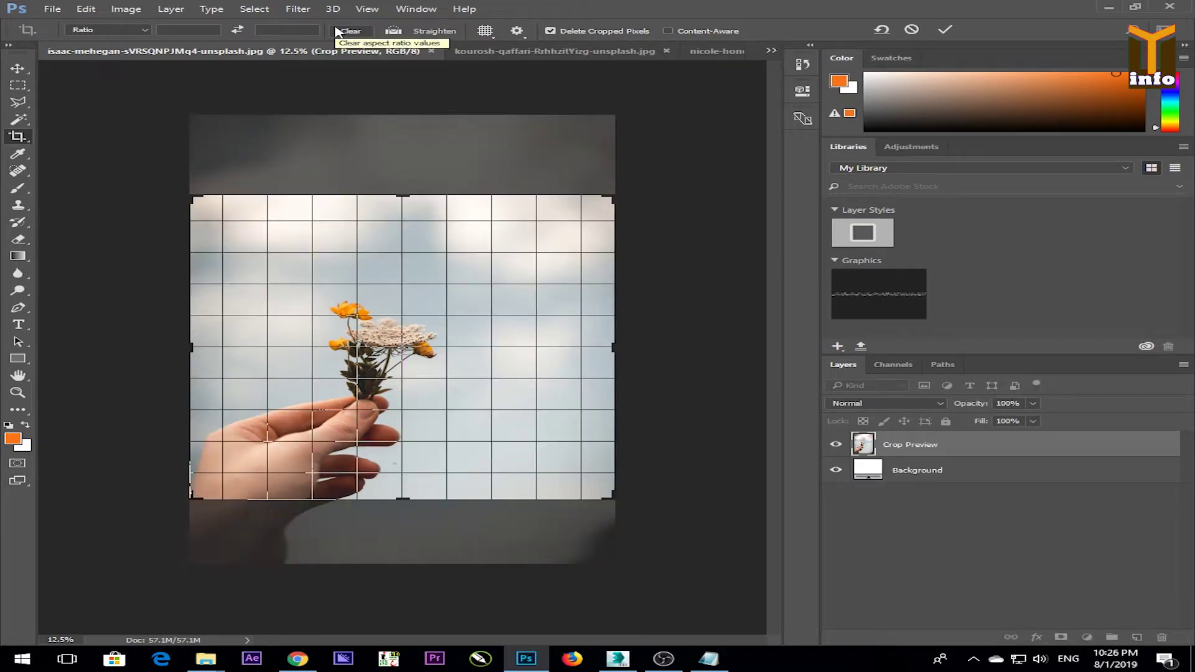
{"action": "left_click_drag", "start_coordinate": [365, 293], "coordinate": [355, 218]}
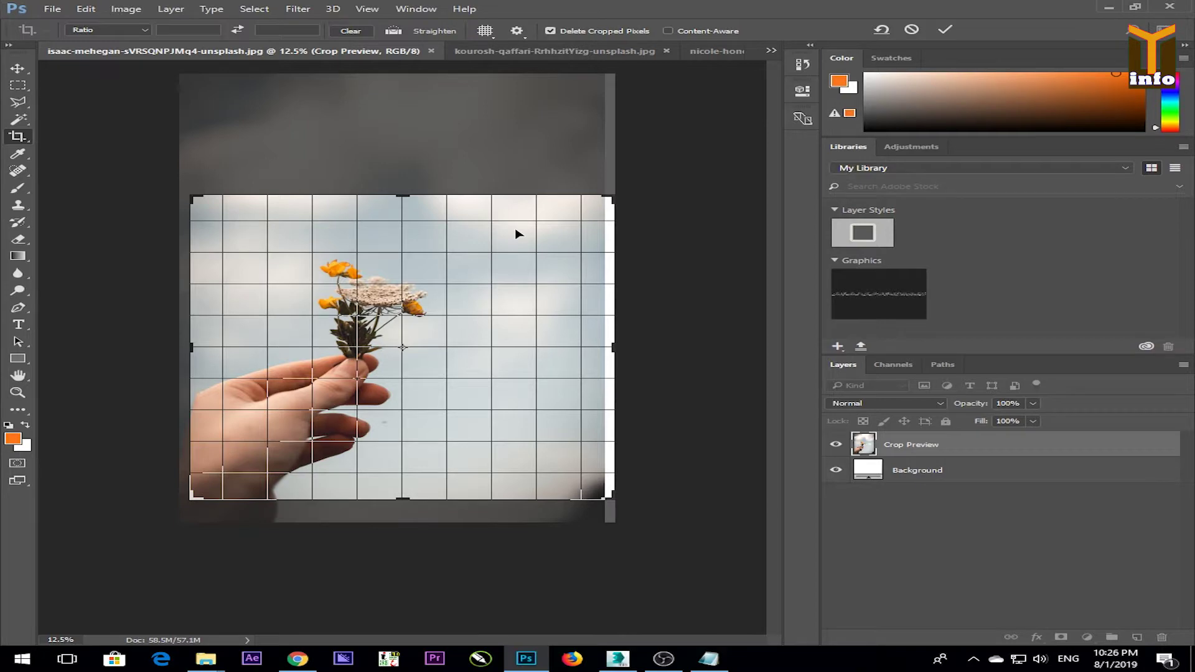
{"action": "key", "text": "Return"}
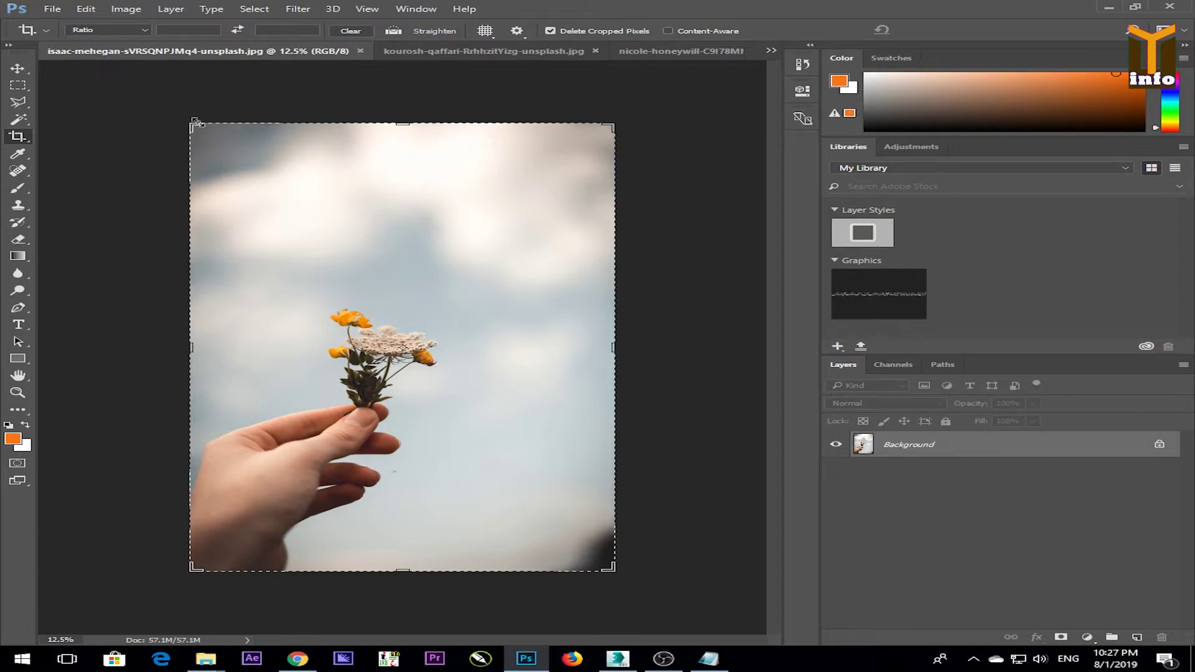
- Crop the upper sky off the photo with Delete Cropped Pixels enabled and apply the crop
{"action": "left_click_drag", "start_coordinate": [196, 127], "coordinate": [191, 193]}
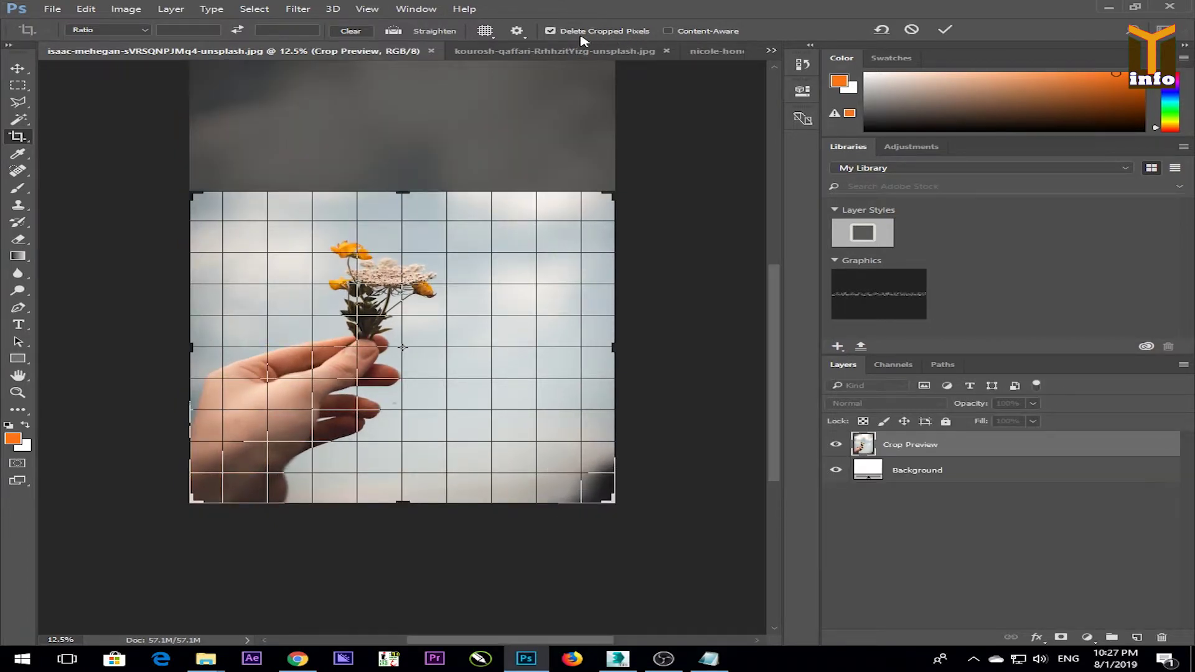
{"action": "left_click", "coordinate": [550, 32]}
{"action": "left_click", "coordinate": [550, 31]}
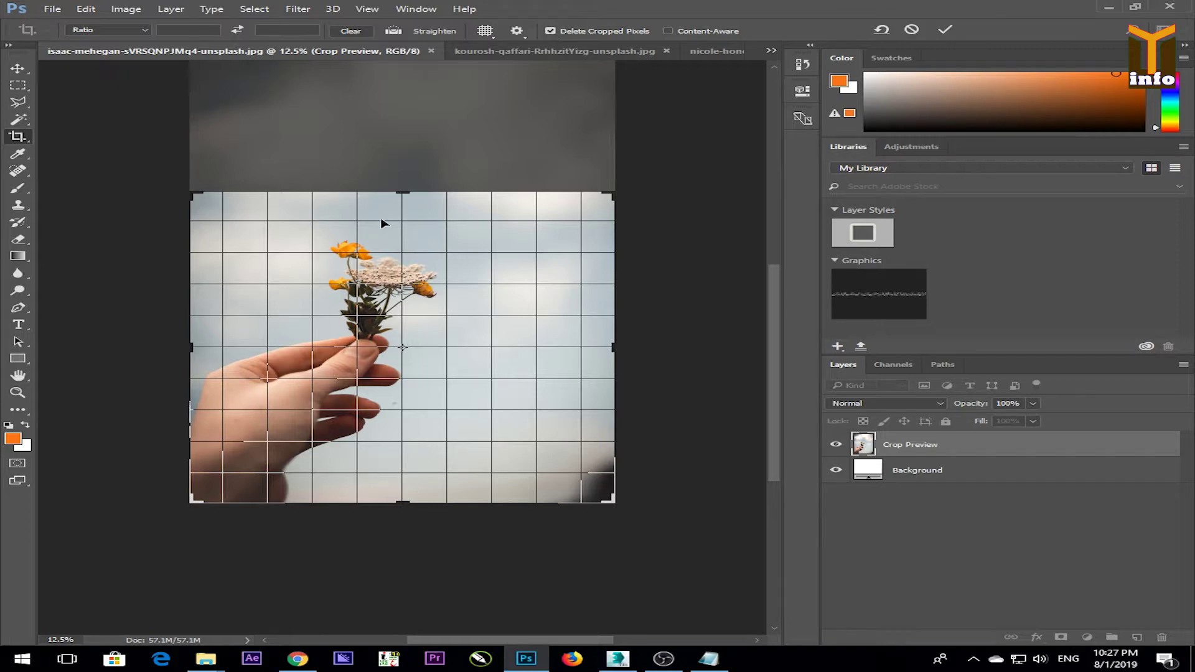
{"action": "key", "text": "Return"}
- Extend the crop above the photo's top edge, swap the foreground and background colours to fill it orange, apply, and undo both crops
{"action": "left_click_drag", "start_coordinate": [168, 160], "coordinate": [615, 496]}
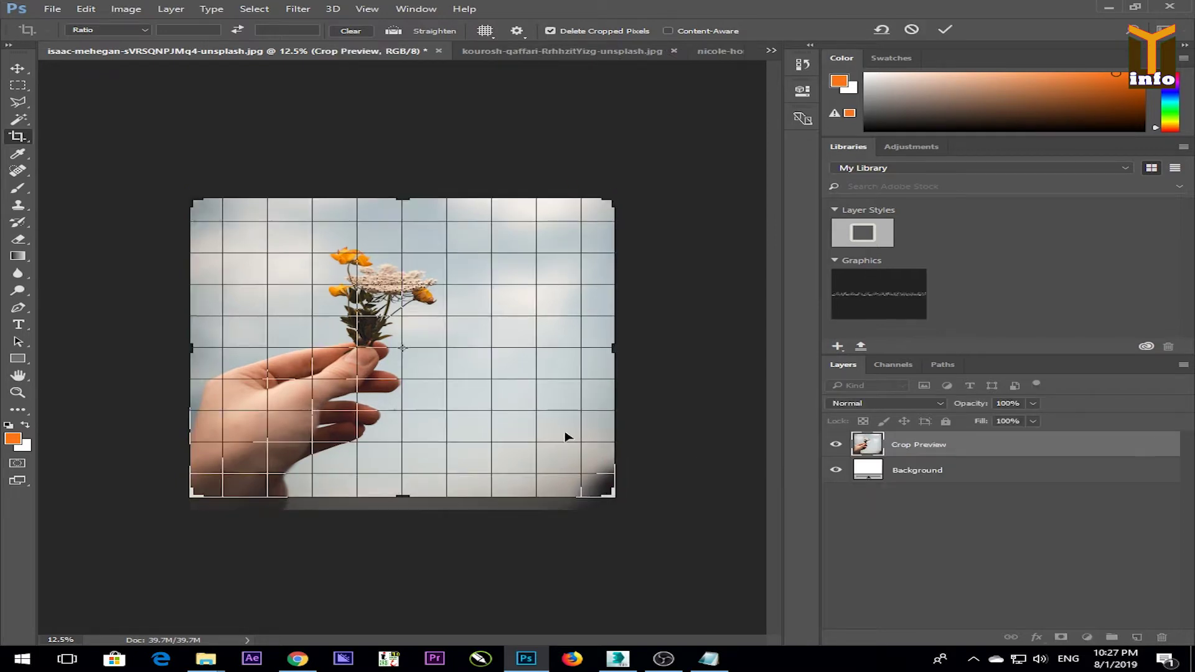
{"action": "left_click_drag", "start_coordinate": [405, 195], "coordinate": [412, 100]}
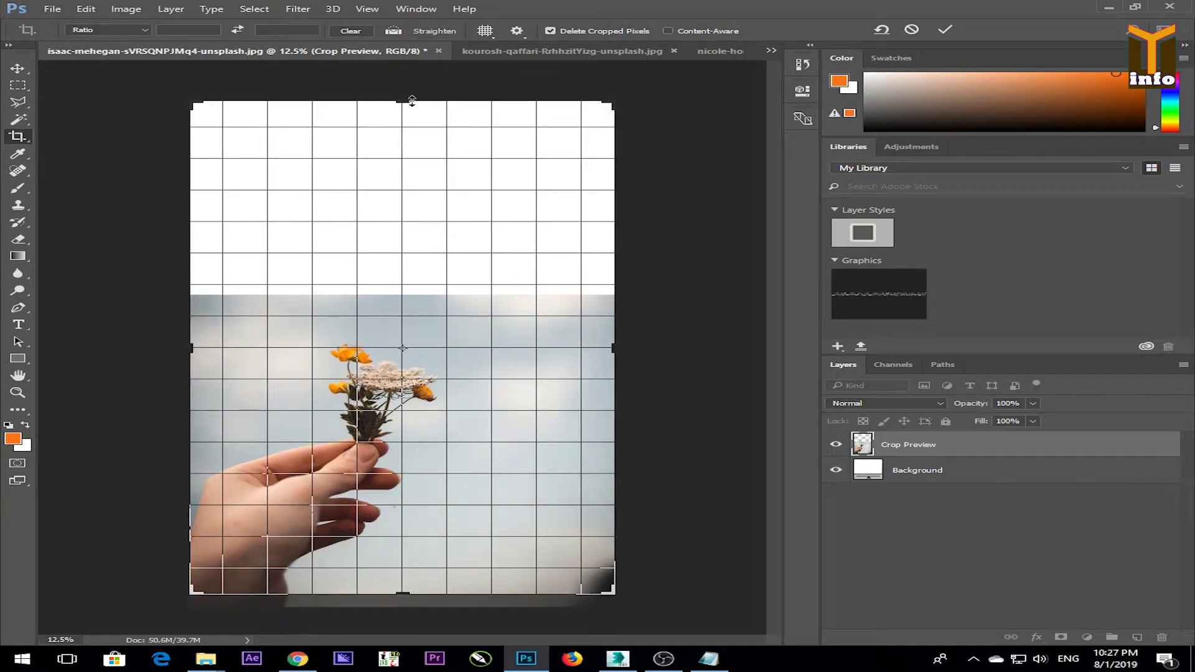
{"action": "left_click", "coordinate": [27, 425]}
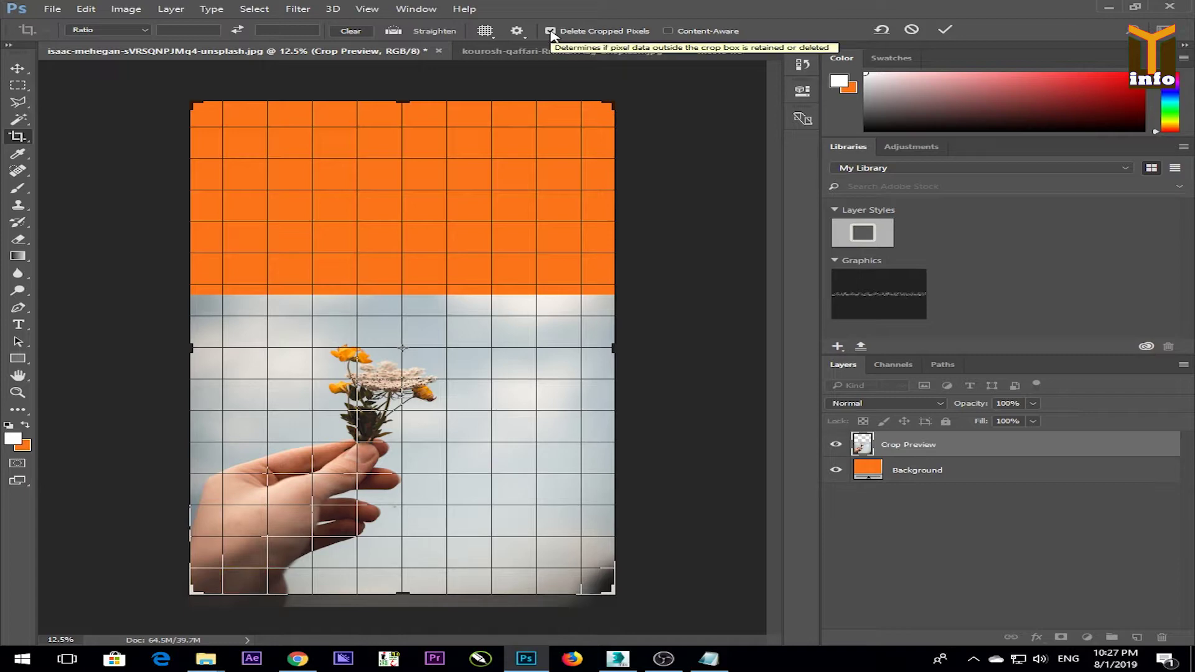
{"action": "key", "text": "Return"}
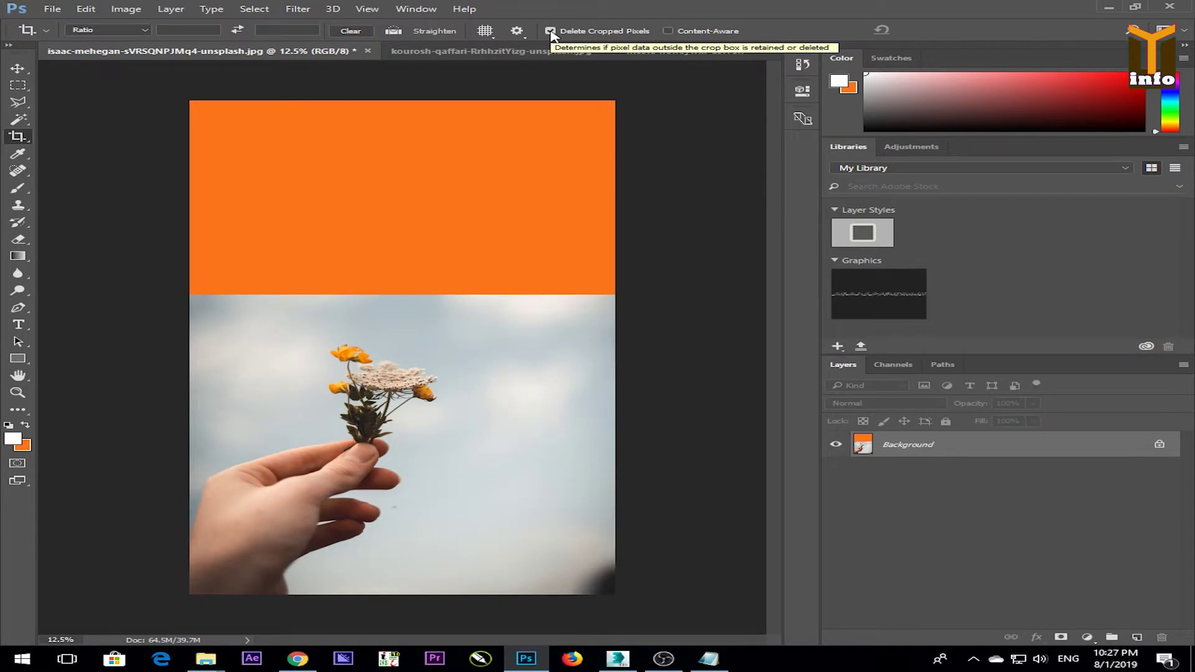
{"action": "key", "text": "ctrl+z"}
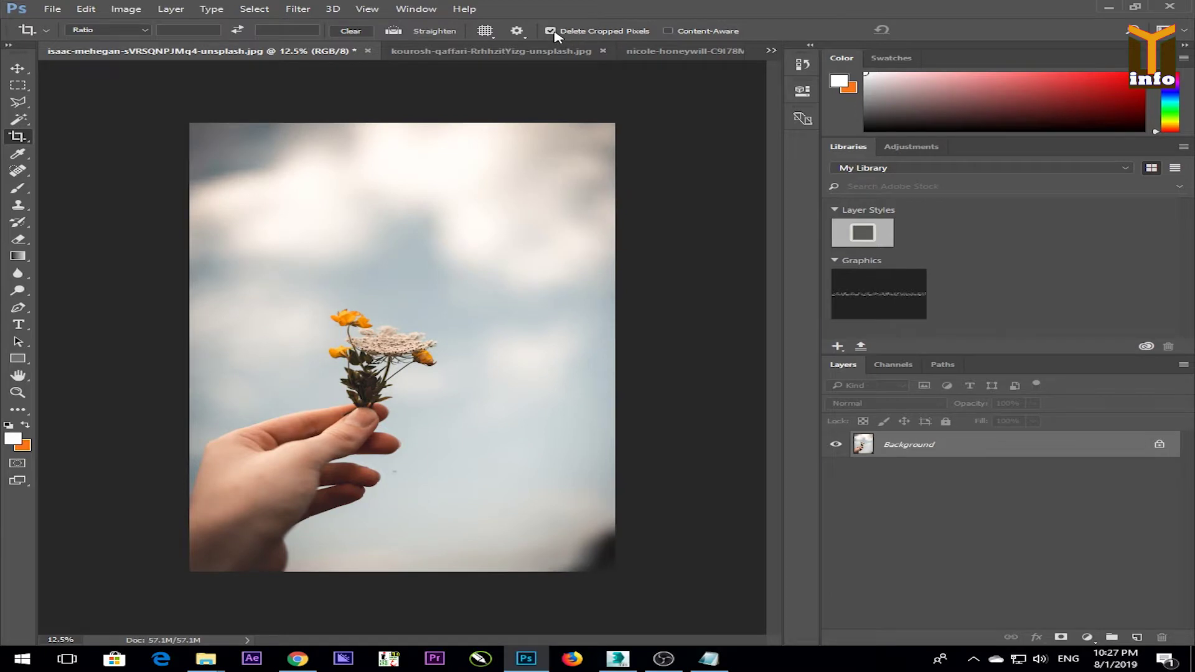
- Turn off Delete Cropped Pixels and crop the photo closely around the flowers and hand
{"action": "left_click_drag", "start_coordinate": [244, 256], "coordinate": [524, 499]}
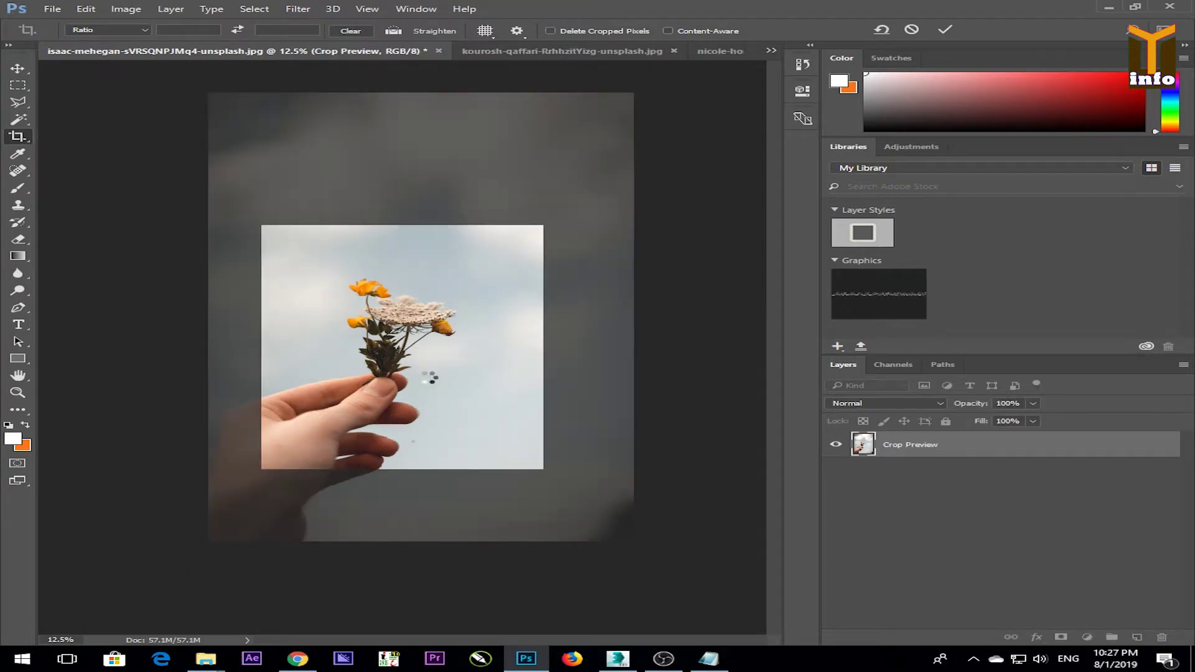
{"action": "key", "text": "Return"}
- Reopen the crop frame, pull its top edge up over the retained sky and back down, and undo the close crop
{"action": "left_click_drag", "start_coordinate": [265, 172], "coordinate": [569, 492]}
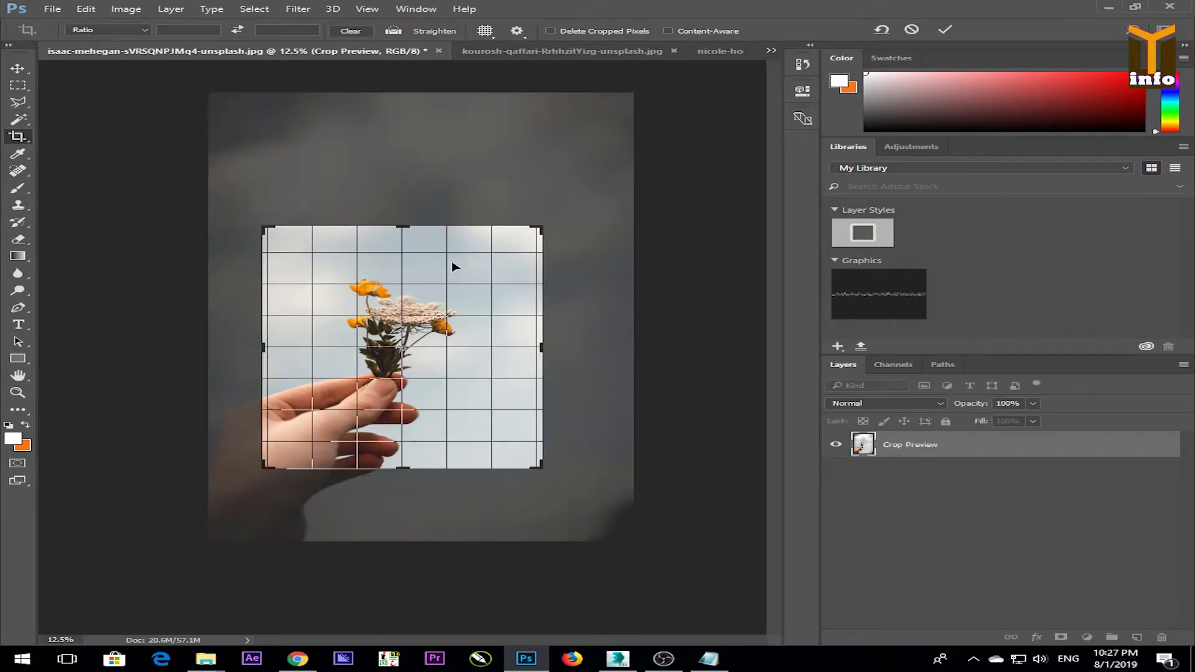
{"action": "left_click_drag", "start_coordinate": [403, 226], "coordinate": [412, 195]}
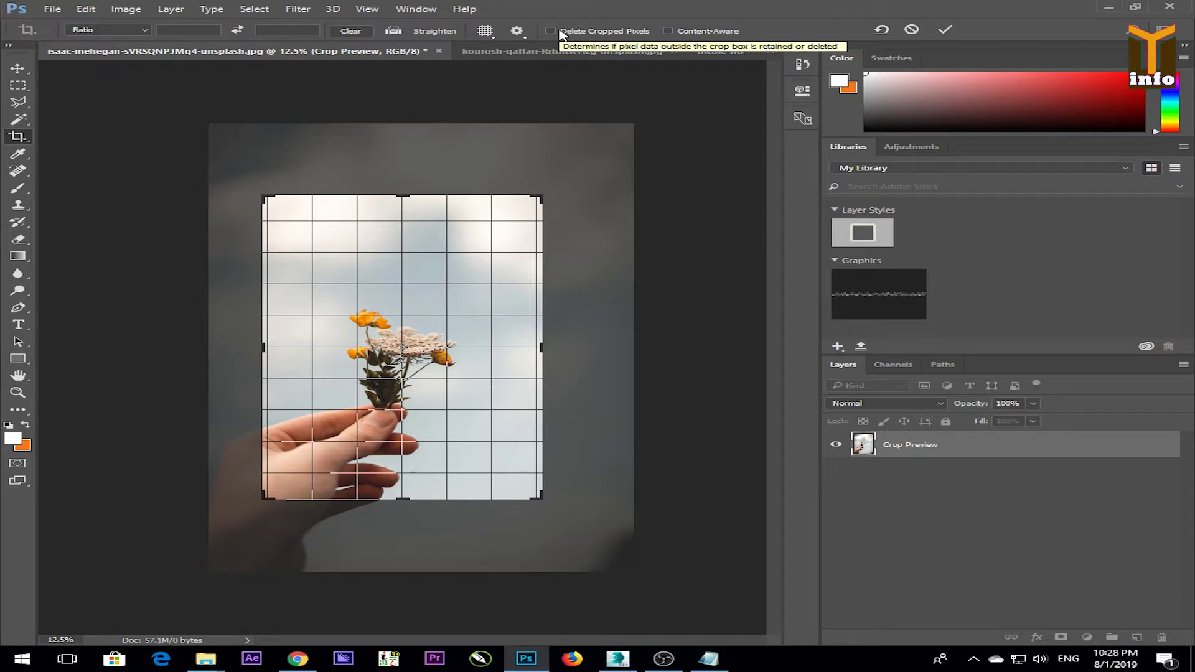
{"action": "left_click_drag", "start_coordinate": [400, 195], "coordinate": [392, 230]}
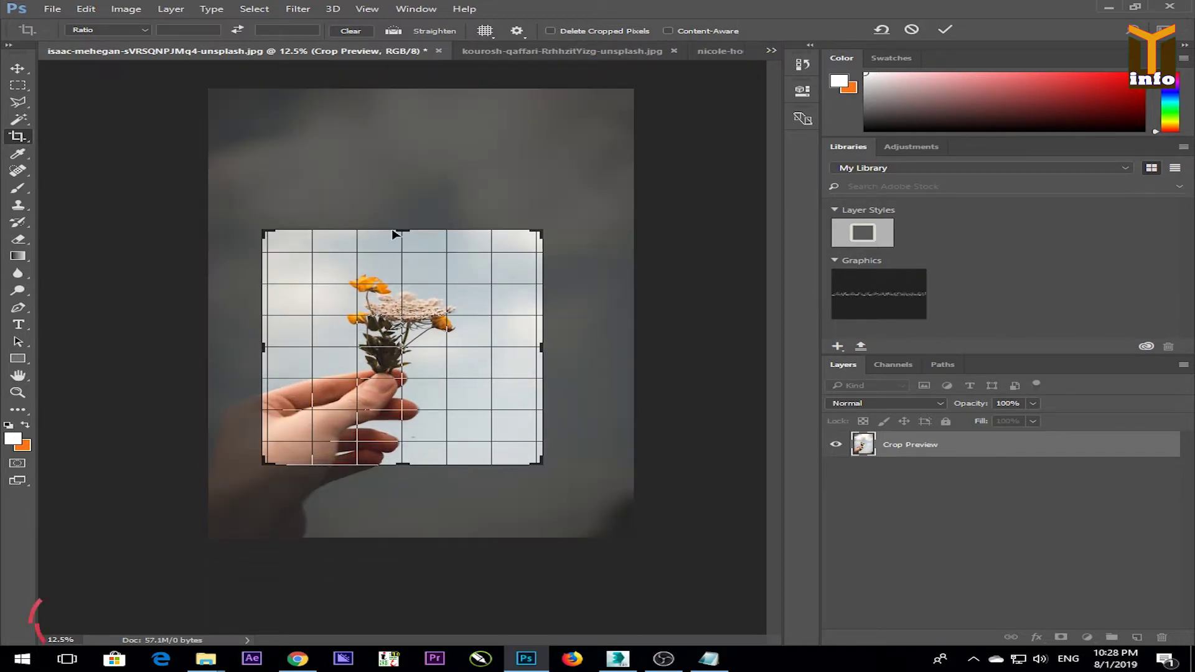
{"action": "key", "text": "Return"}
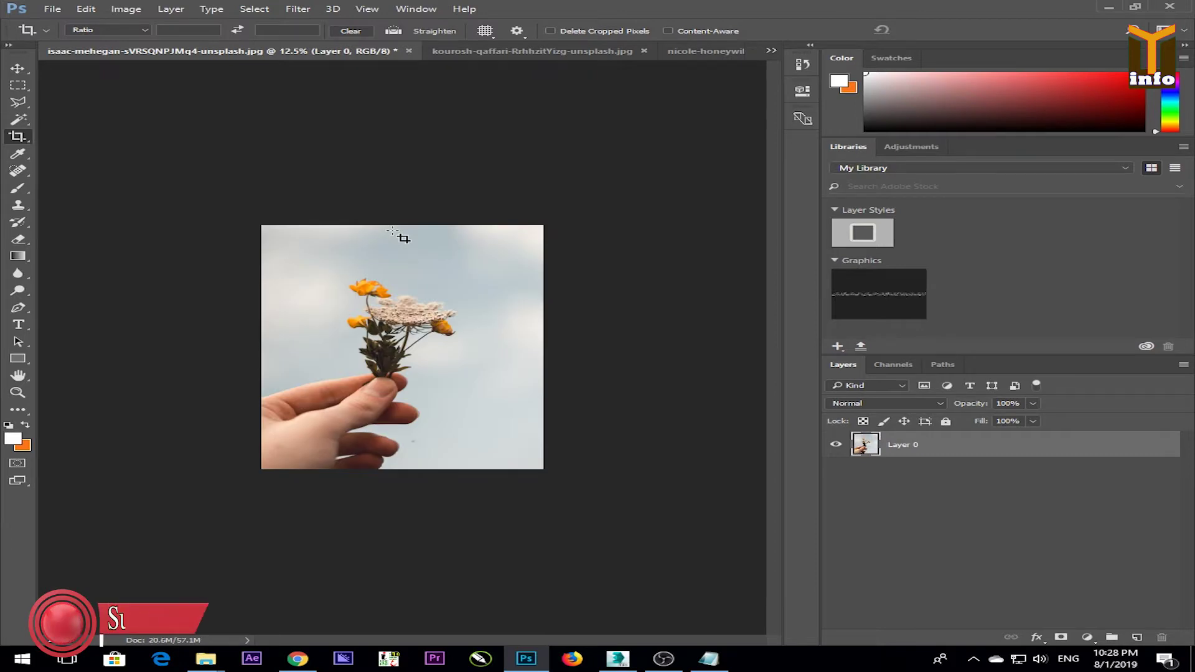
{"action": "key", "text": "ctrl"}
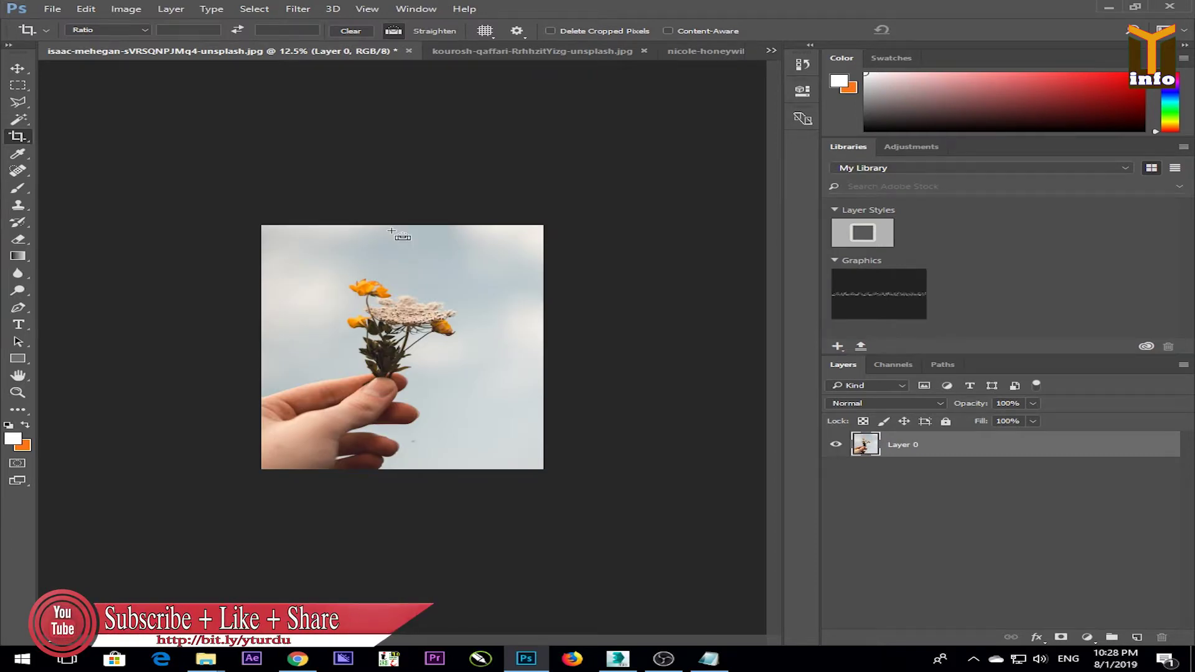
{"action": "key", "text": "ctrl+z"}
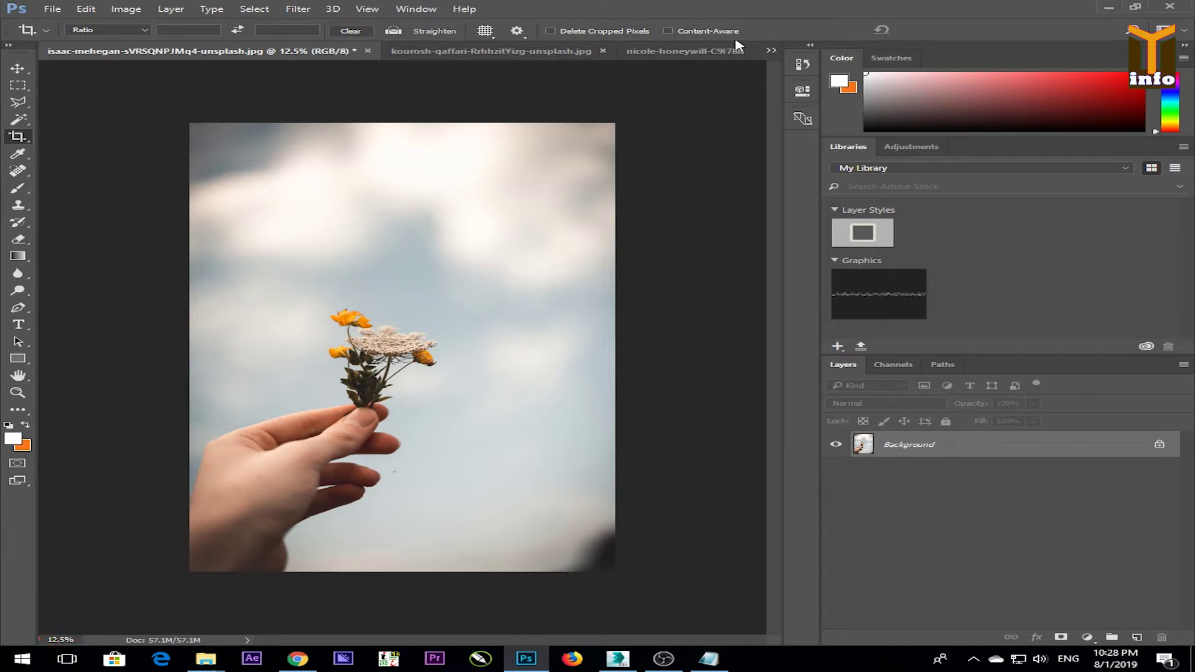
- Turn on Content-Aware and set a crop frame around the whole photo to the 5 : 7 ratio preset
{"action": "left_click", "coordinate": [667, 31]}
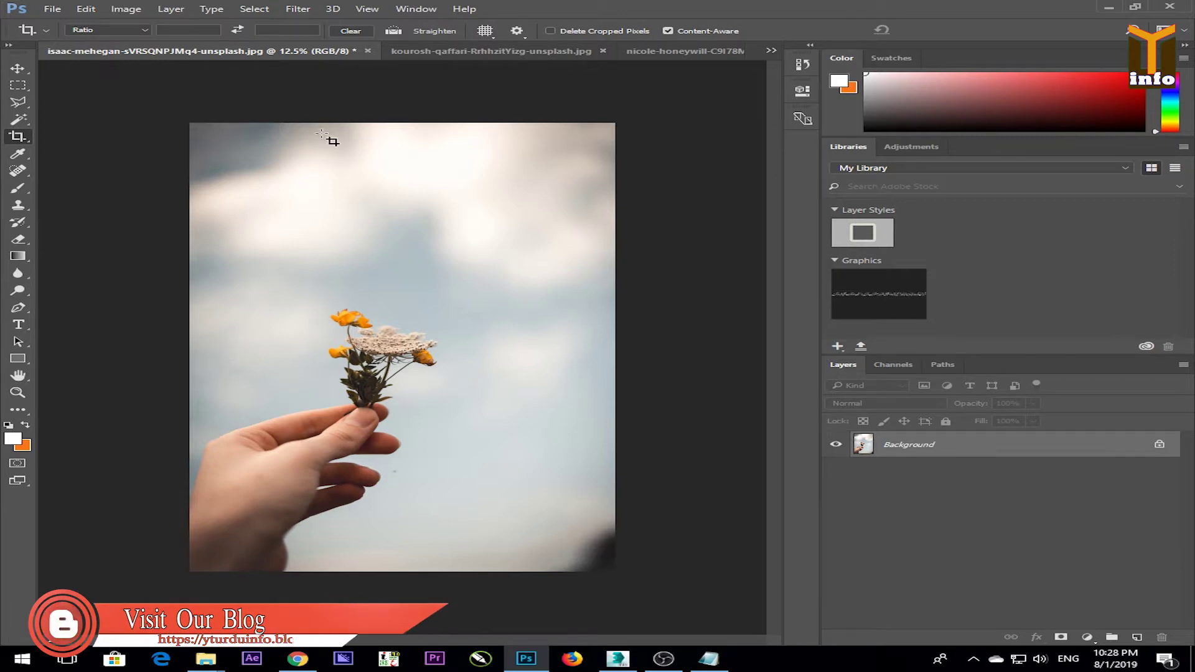
{"action": "left_click_drag", "start_coordinate": [186, 121], "coordinate": [715, 596]}
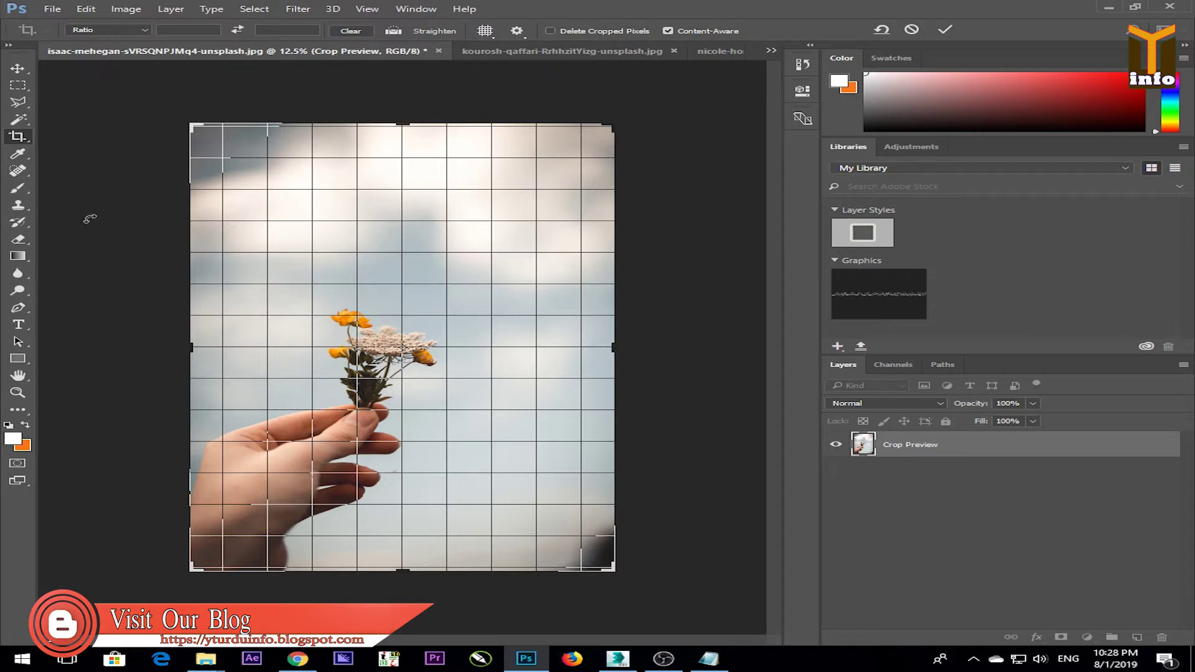
{"action": "left_click", "coordinate": [100, 31]}
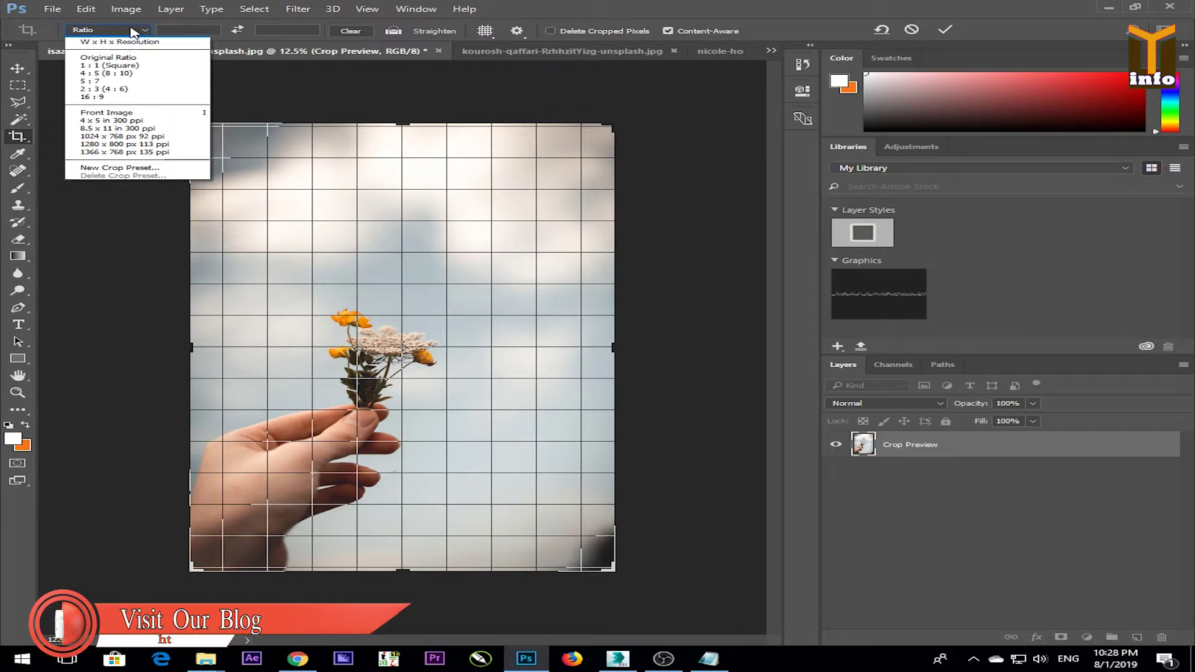
{"action": "left_click", "coordinate": [93, 88]}
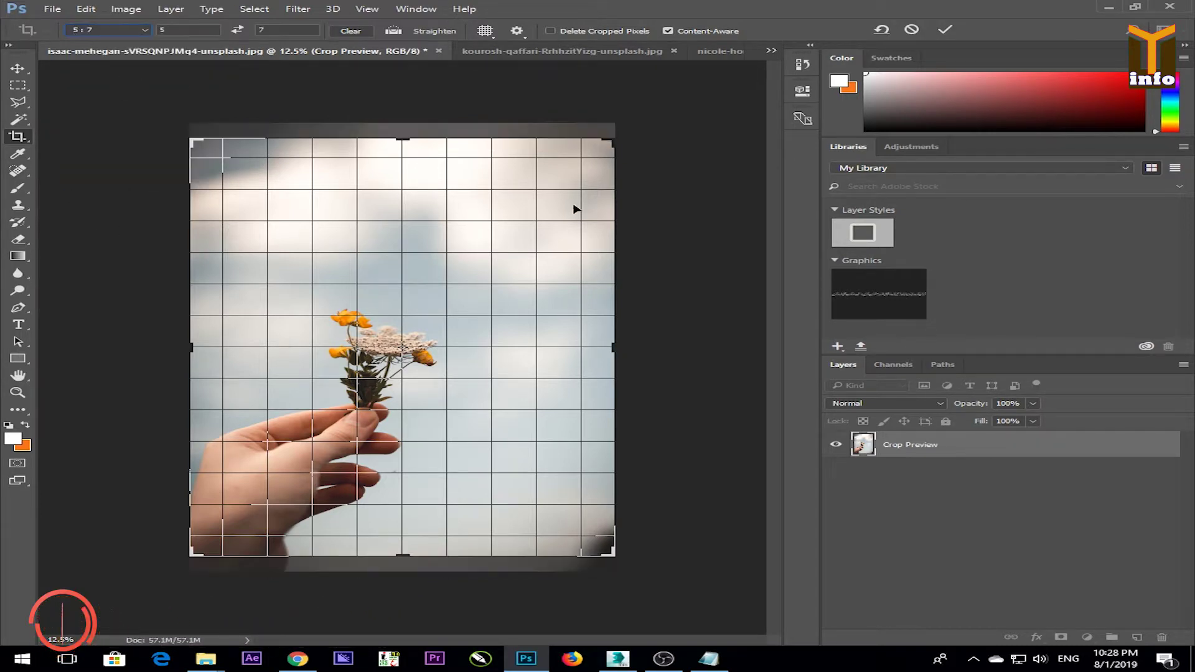
- Enlarge the 5 : 7 crop frame past the photo's left and right edges, centre the photo inside it, and apply the crop
{"action": "mouse_move", "coordinate": [611, 349]}
{"action": "left_mouse_down"}
{"action": "mouse_move", "coordinate": [619, 327]}
{"action": "mouse_move", "coordinate": [620, 342]}
{"action": "left_mouse_up"}
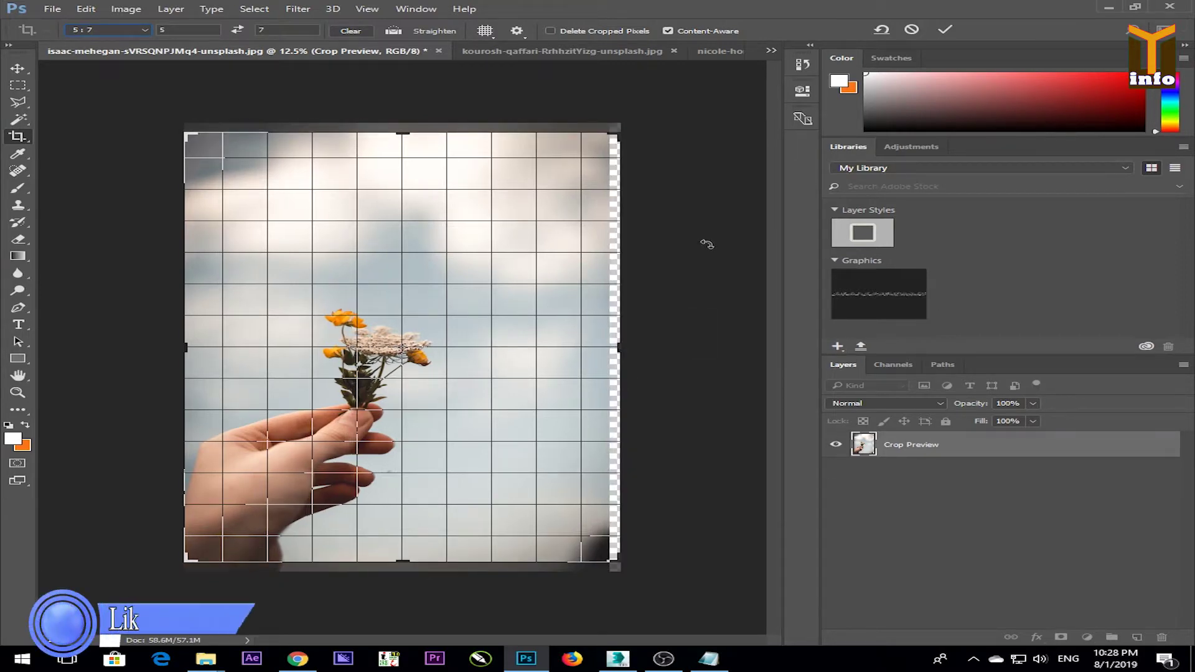
{"action": "left_click_drag", "start_coordinate": [619, 133], "coordinate": [621, 127]}
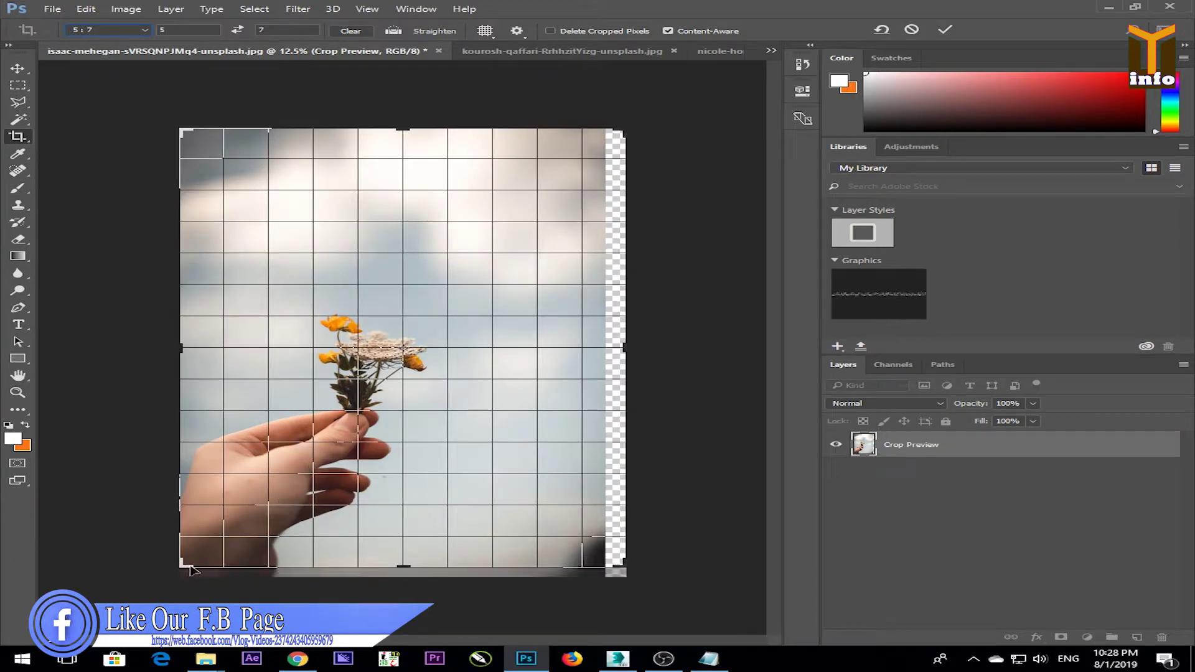
{"action": "mouse_move", "coordinate": [187, 573]}
{"action": "left_mouse_down"}
{"action": "mouse_move", "coordinate": [174, 576]}
{"action": "mouse_move", "coordinate": [181, 569]}
{"action": "left_mouse_up"}
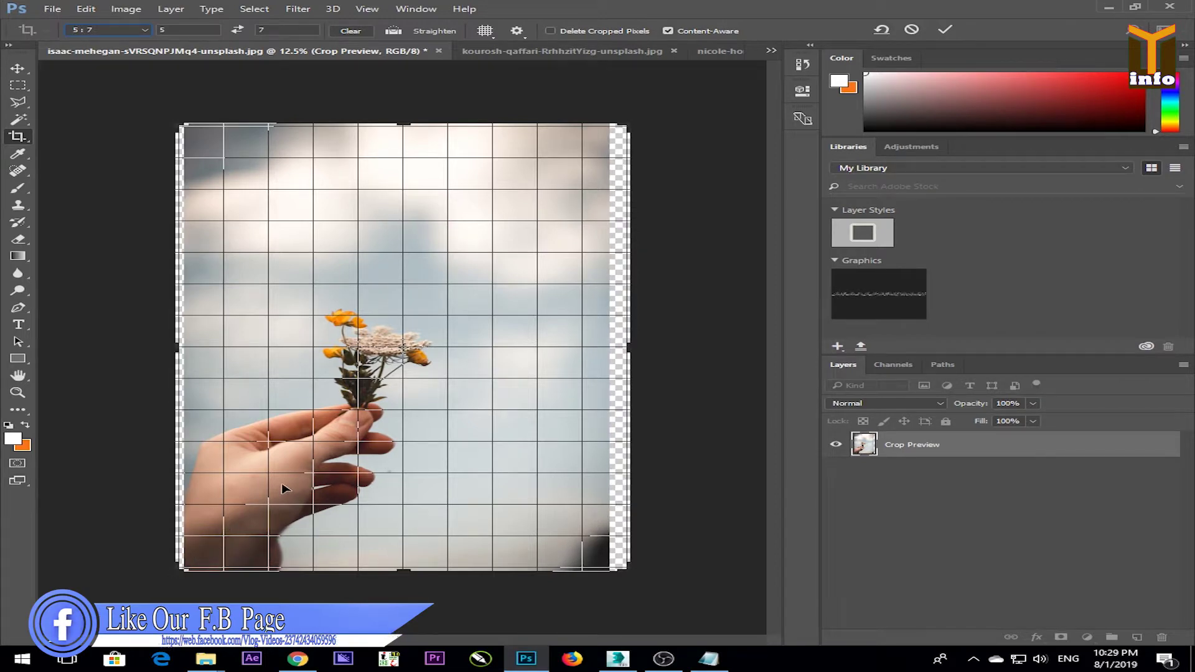
{"action": "mouse_move", "coordinate": [427, 328]}
{"action": "left_mouse_down"}
{"action": "mouse_move", "coordinate": [445, 325]}
{"action": "mouse_move", "coordinate": [435, 325]}
{"action": "left_mouse_up"}
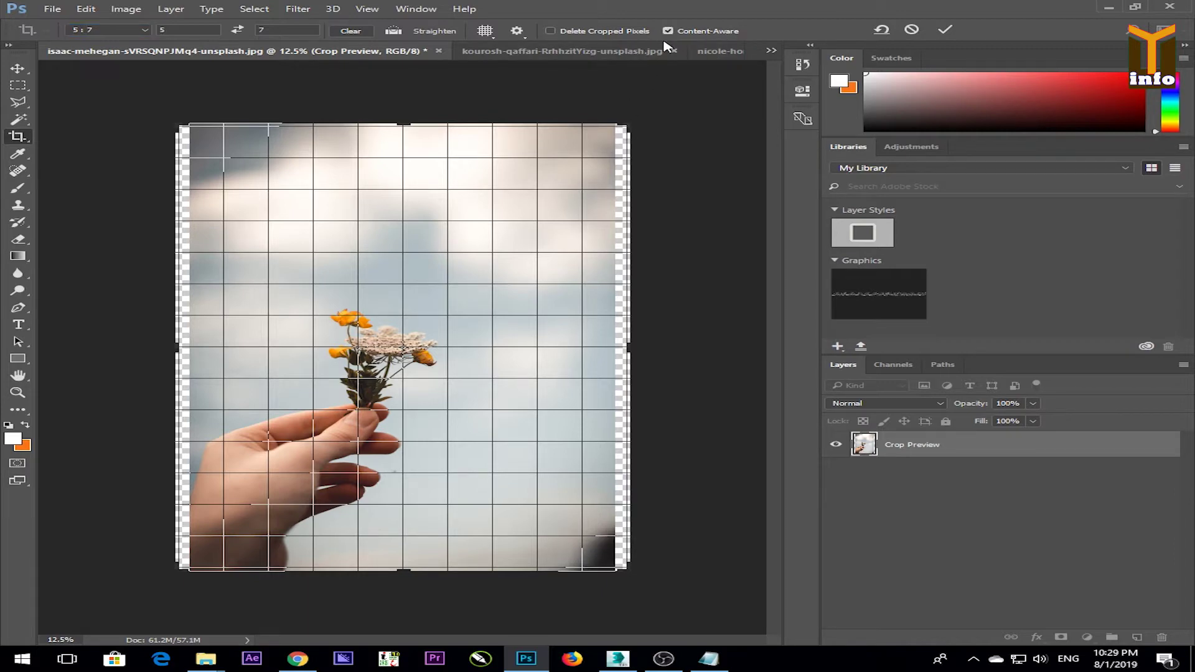
{"action": "left_click", "coordinate": [534, 304]}
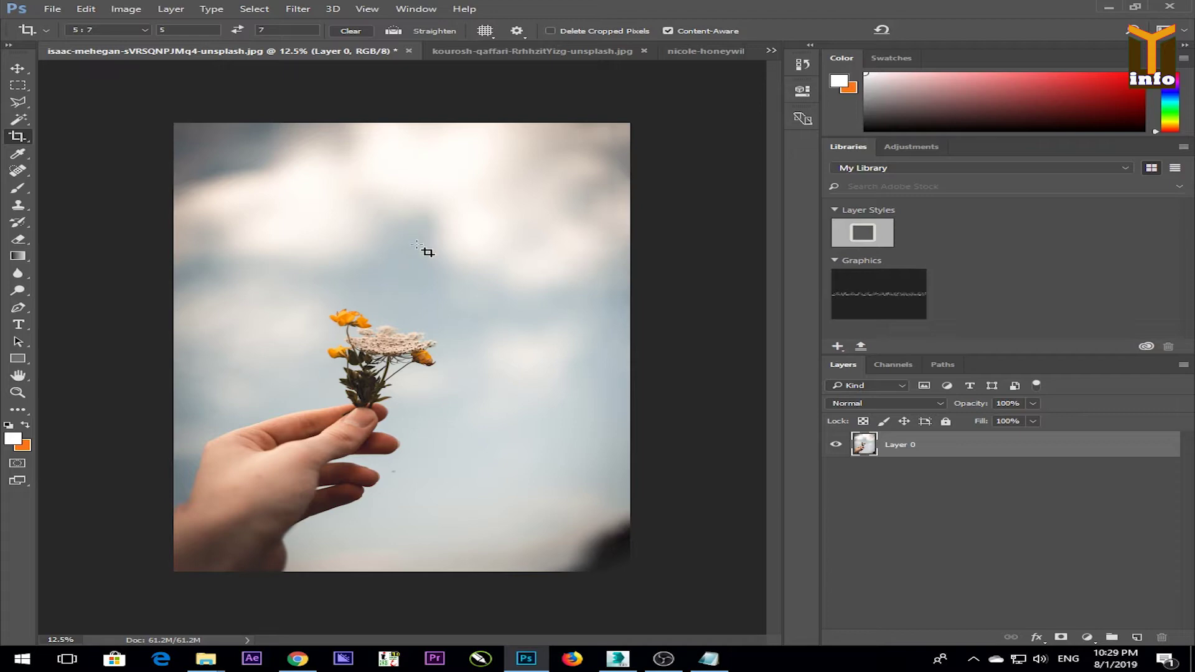
- Examine the content-aware fill along the photo's left edge and around the hand and flowers
{"action": "key", "text": "ctrl+space"}
{"action": "left_click", "coordinate": [234, 421], "text": "ctrl"}
{"action": "left_click", "coordinate": [234, 421], "text": "ctrl"}
{"action": "left_click", "coordinate": [234, 422], "text": "ctrl"}
{"action": "key", "text": "space"}
{"action": "left_click_drag", "start_coordinate": [233, 497], "coordinate": [398, 165]}
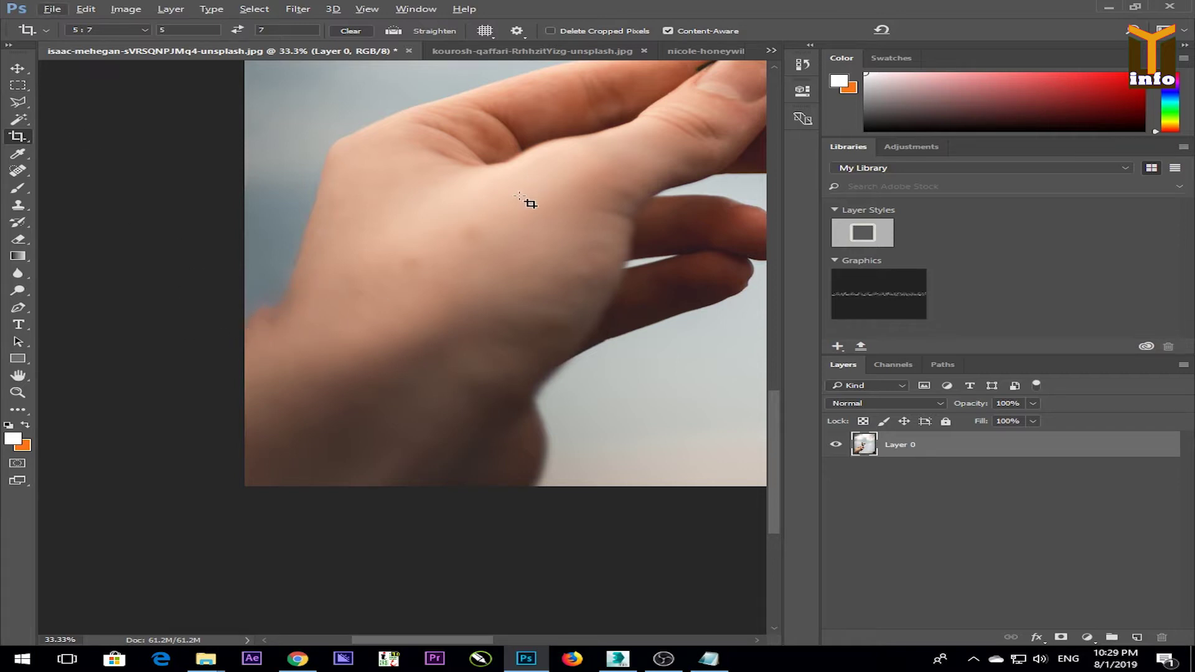
{"action": "left_click_drag", "start_coordinate": [568, 185], "coordinate": [307, 564]}
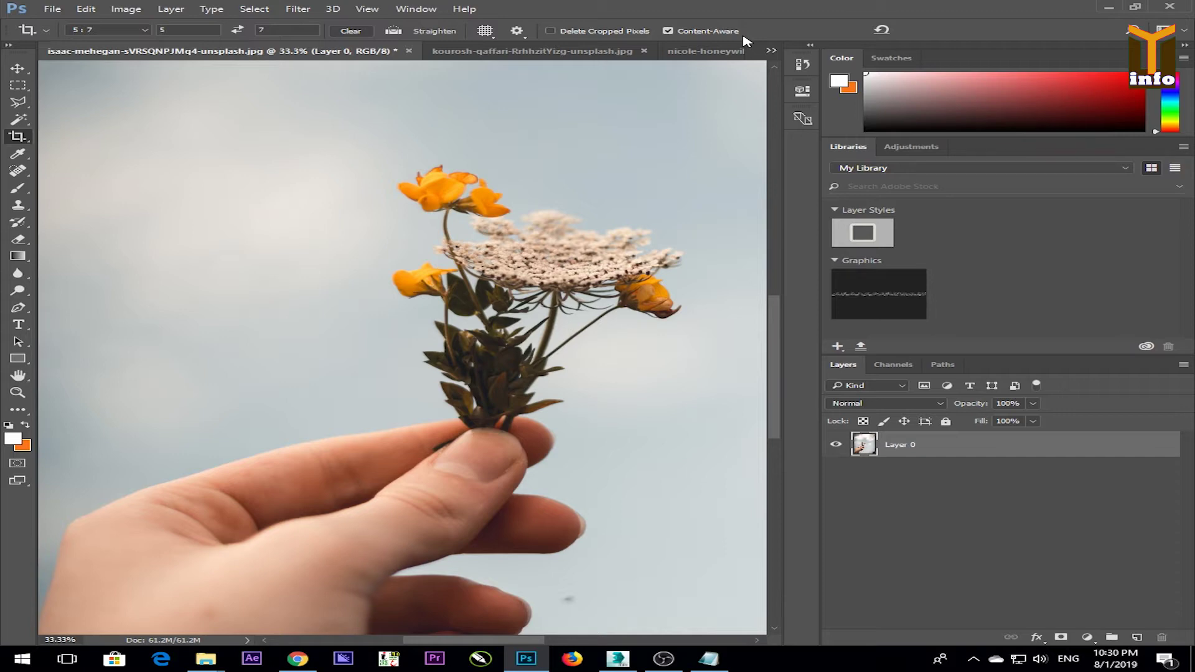
{"action": "left_click", "coordinate": [245, 288], "text": "alt"}
{"action": "left_click", "coordinate": [245, 288], "text": "alt"}
{"action": "left_click", "coordinate": [312, 290], "text": "alt"}
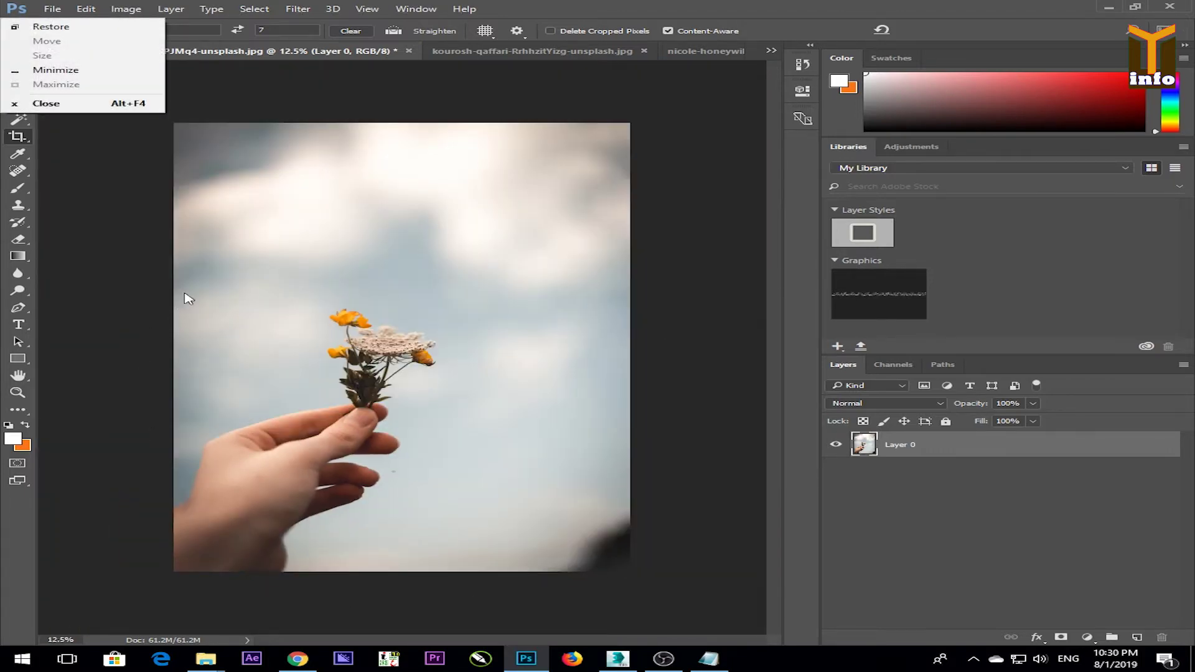
{"action": "left_click", "coordinate": [393, 81]}
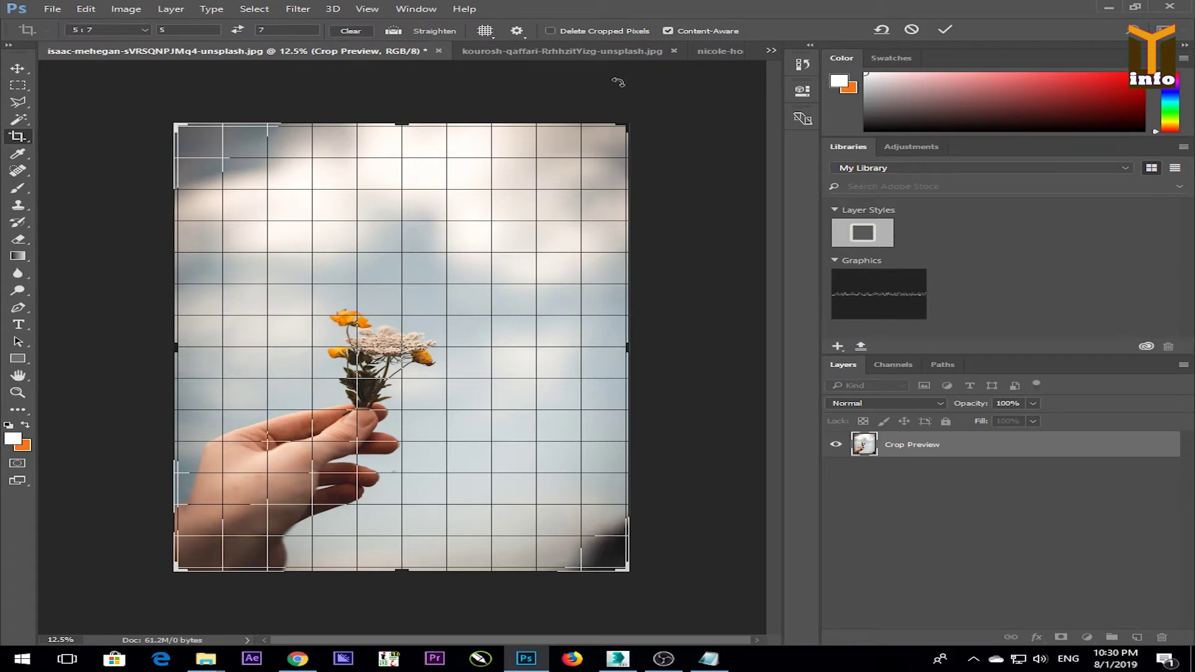
{"action": "key", "text": "Return"}
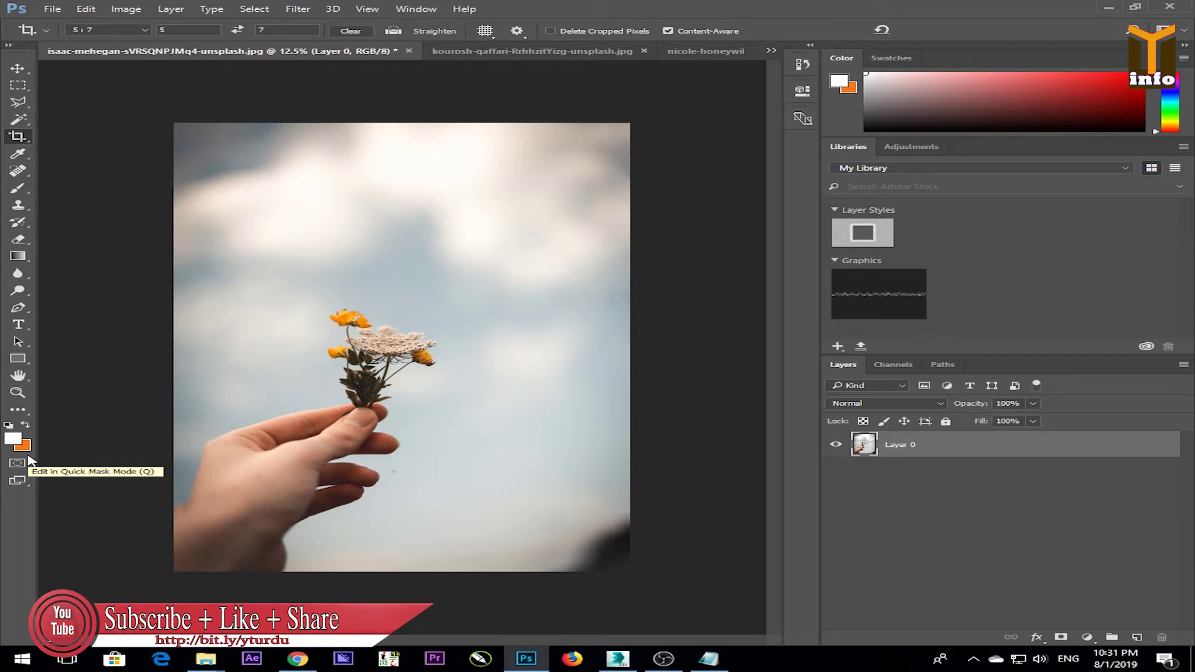
- Switch to the Perspective Crop Tool
{"action": "right_click", "coordinate": [21, 141]}
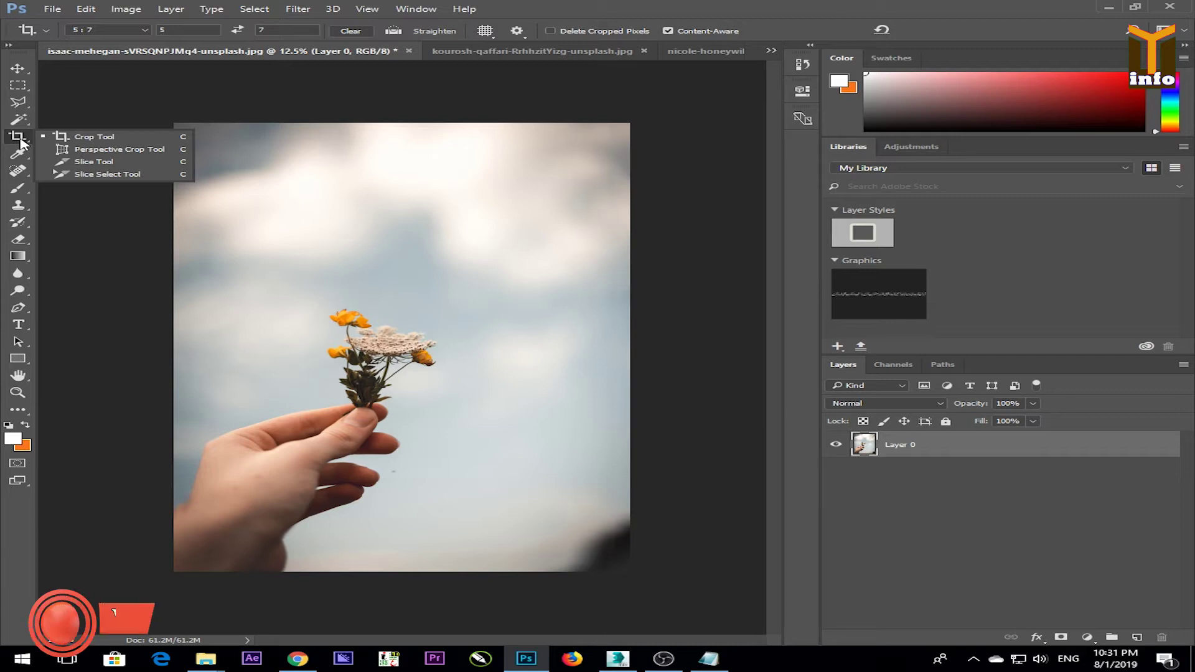
{"action": "left_click", "coordinate": [142, 154]}
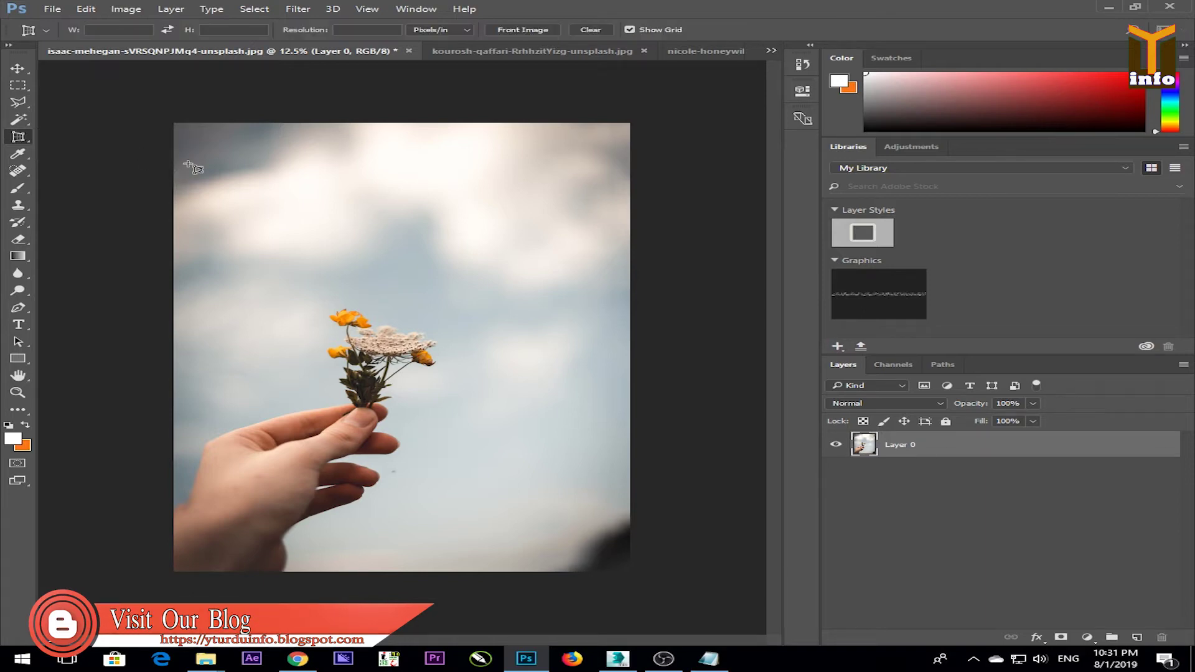
- Switch to the open-book photo and bring its left-hand page into close view
{"action": "left_click", "coordinate": [522, 51]}
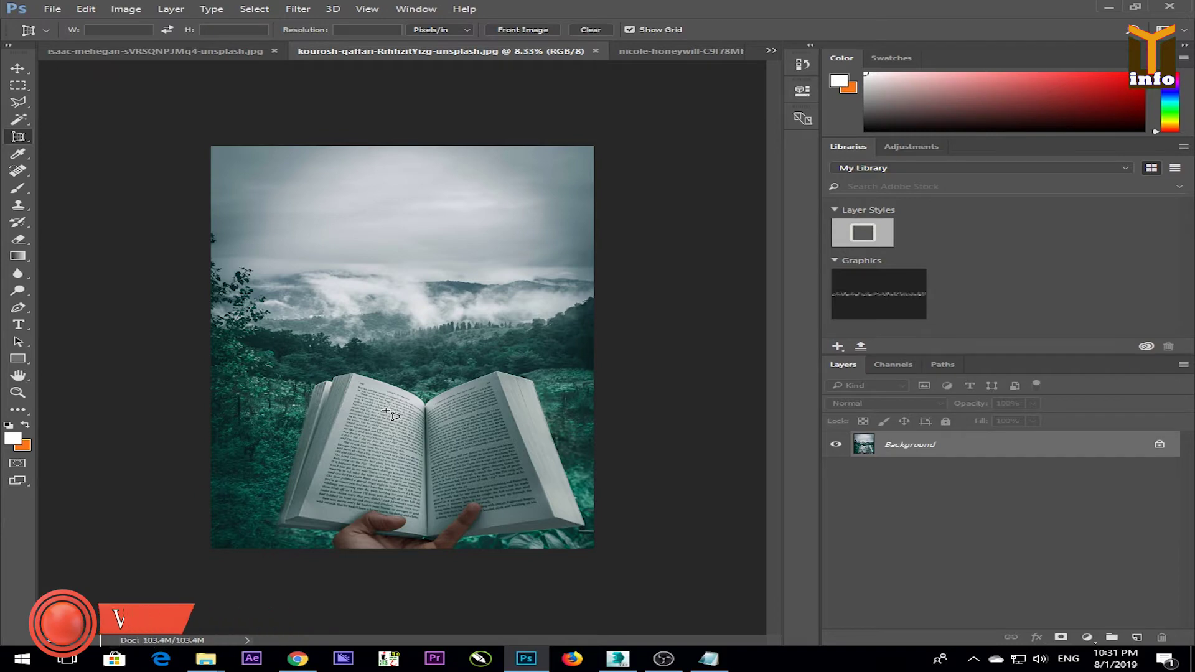
{"action": "scroll", "coordinate": [389, 416], "scroll_direction": "up", "scroll_amount": 4}
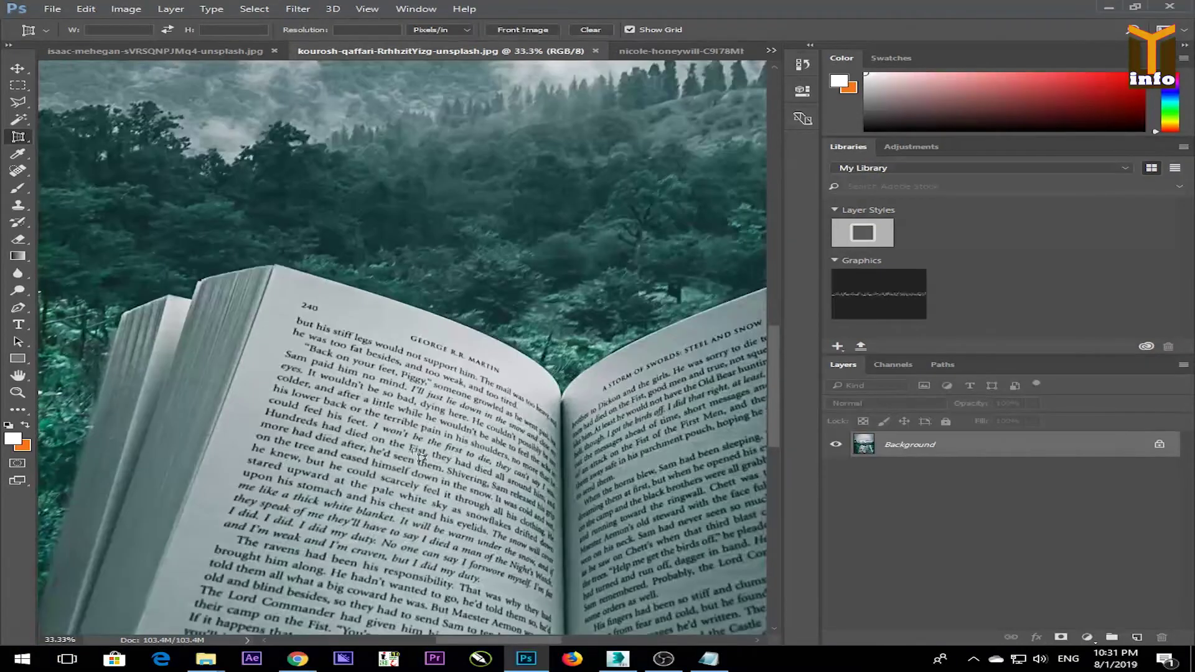
{"action": "left_click_drag", "start_coordinate": [415, 485], "coordinate": [373, 267]}
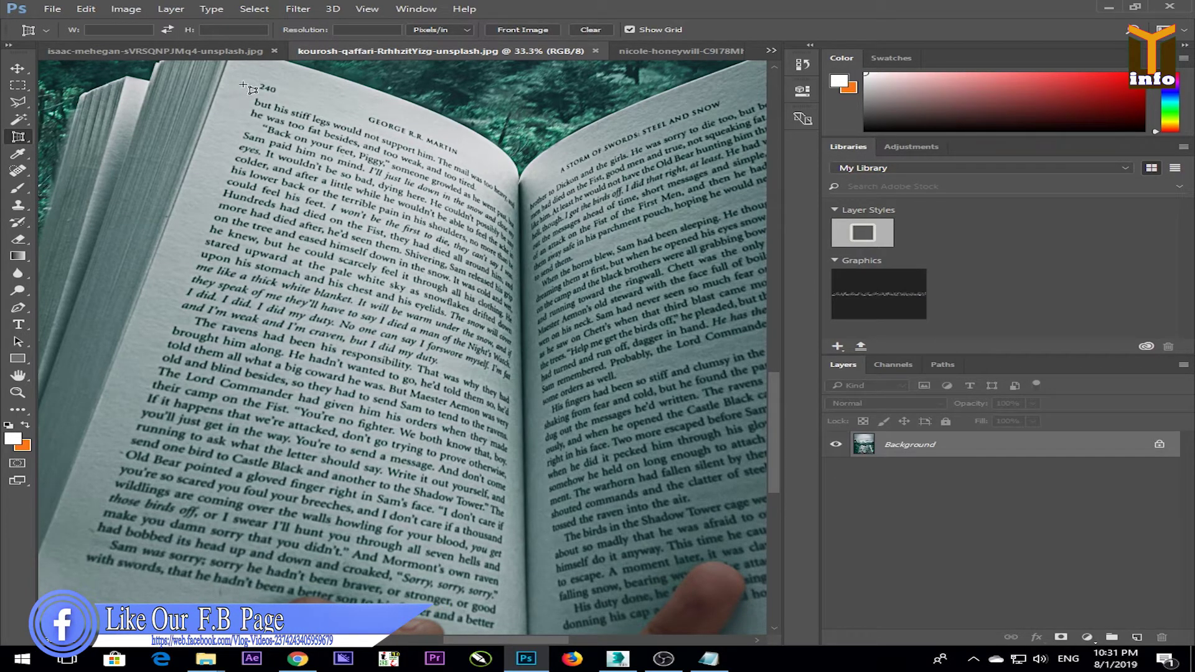
{"action": "key", "text": "ctrl+minus"}
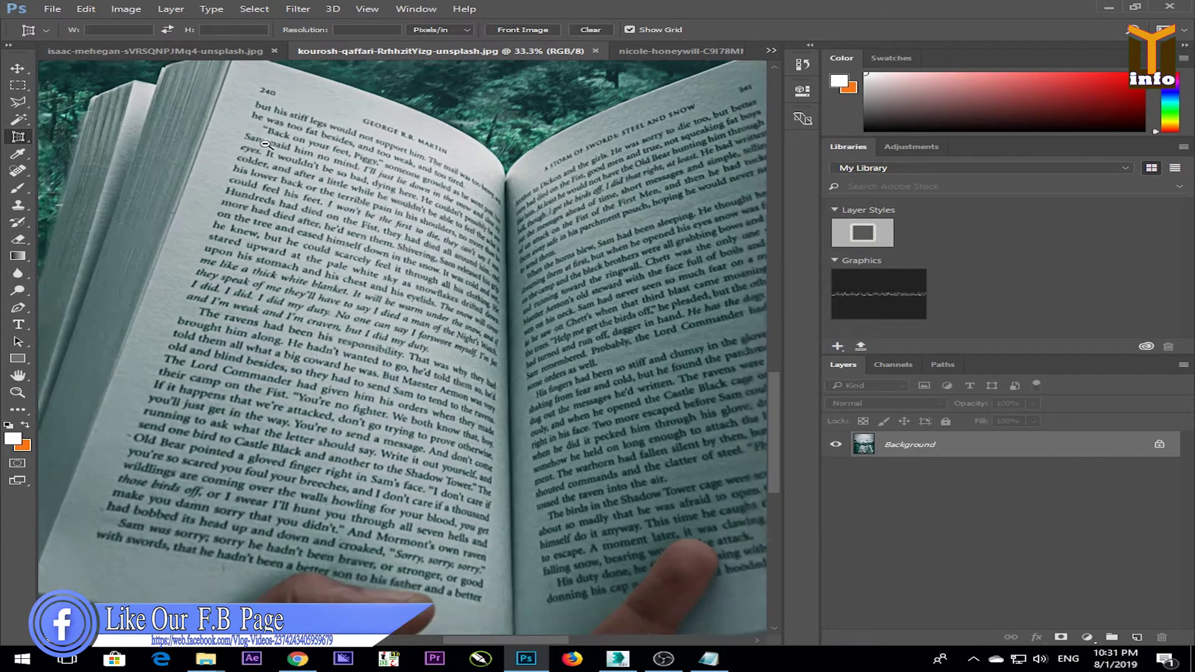
- Try a small perspective crop frame at the left page's number, cancel it, and turn off Show Grid
{"action": "left_click_drag", "start_coordinate": [254, 87], "coordinate": [280, 106]}
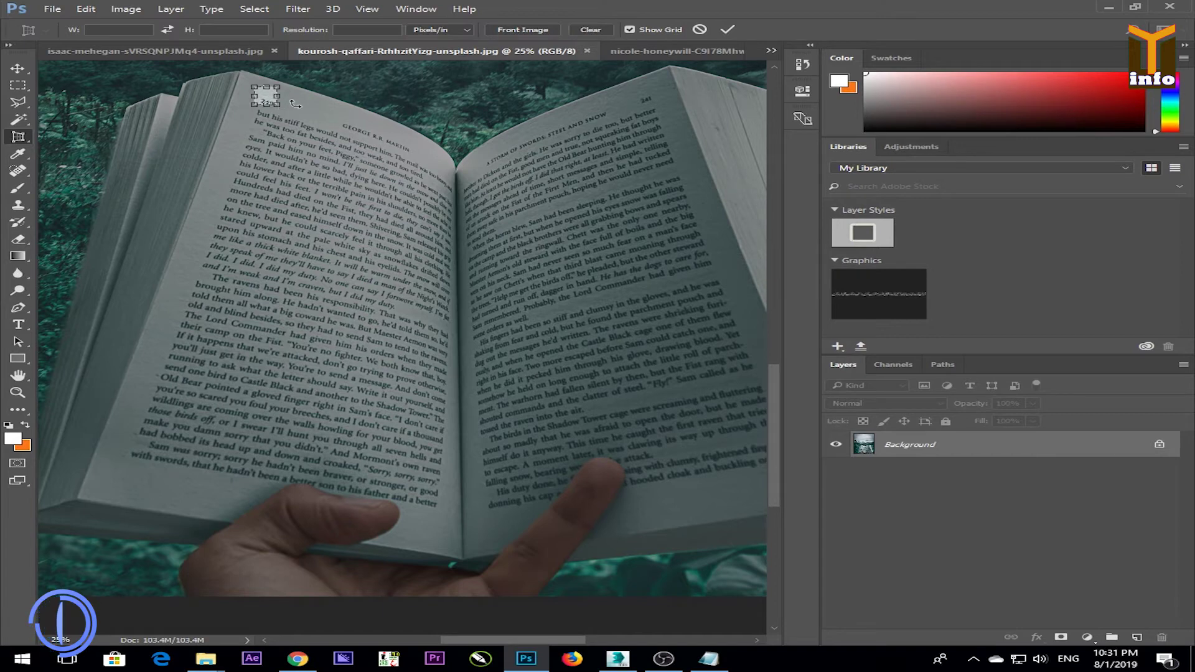
{"action": "key", "text": "Escape"}
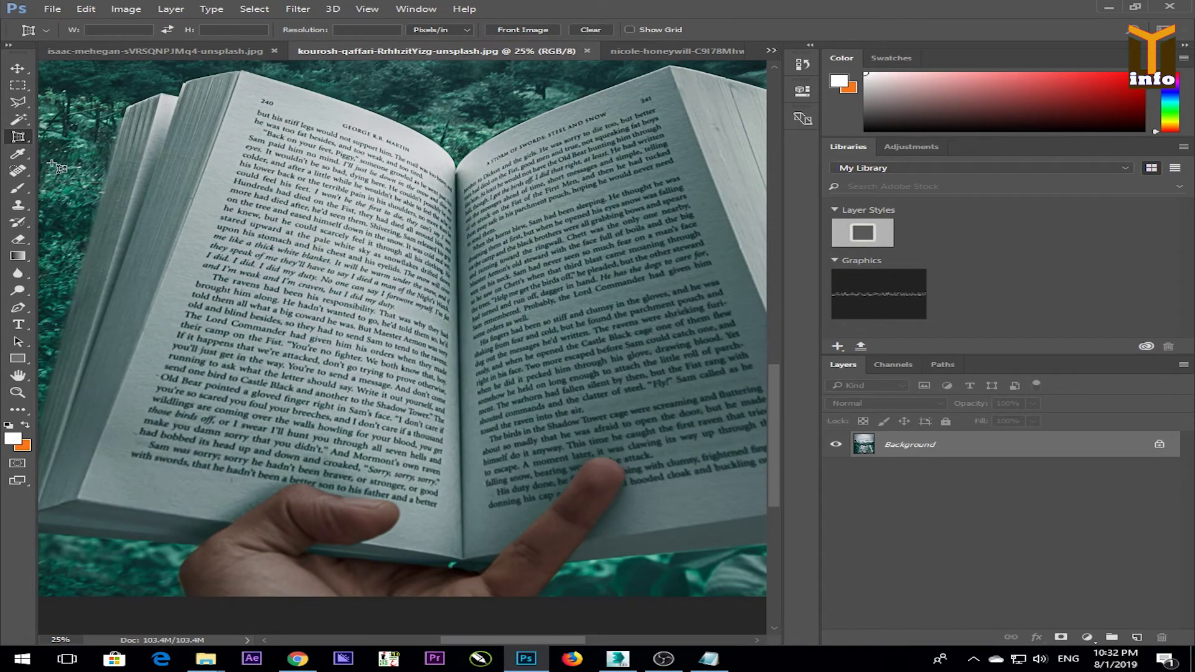
{"action": "right_click", "coordinate": [21, 141]}
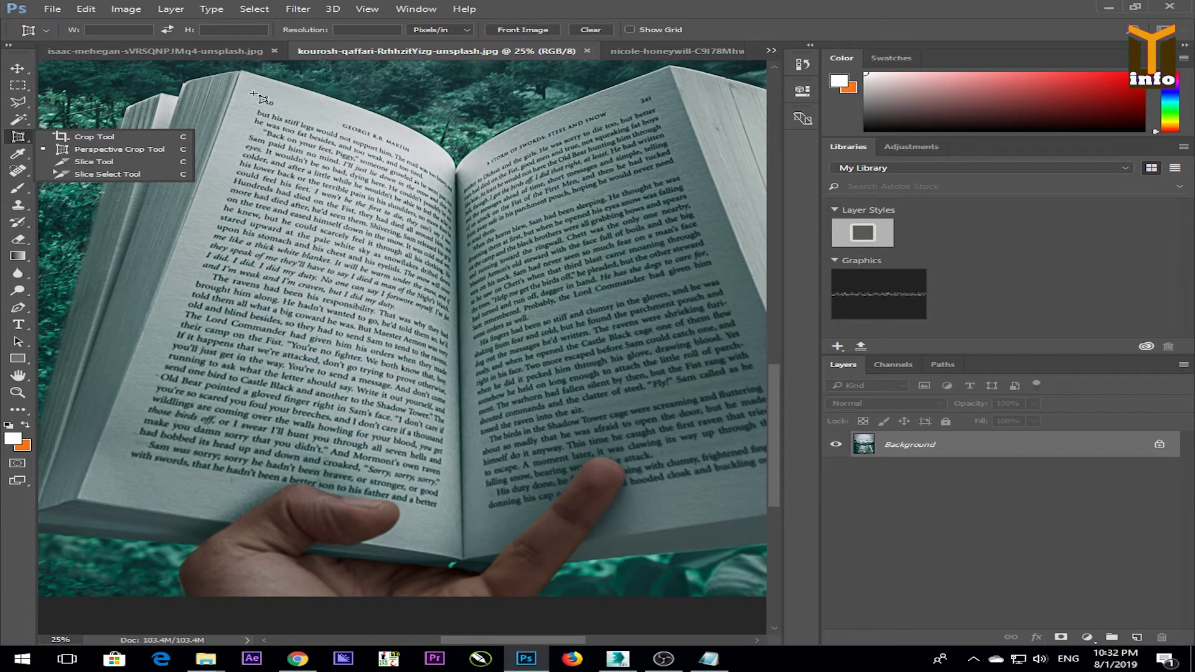
- Frame the book's left page with the Perspective Crop Tool, fit all four corners to the page's slanted outline, and apply the crop
{"action": "left_click_drag", "start_coordinate": [253, 94], "coordinate": [444, 517]}
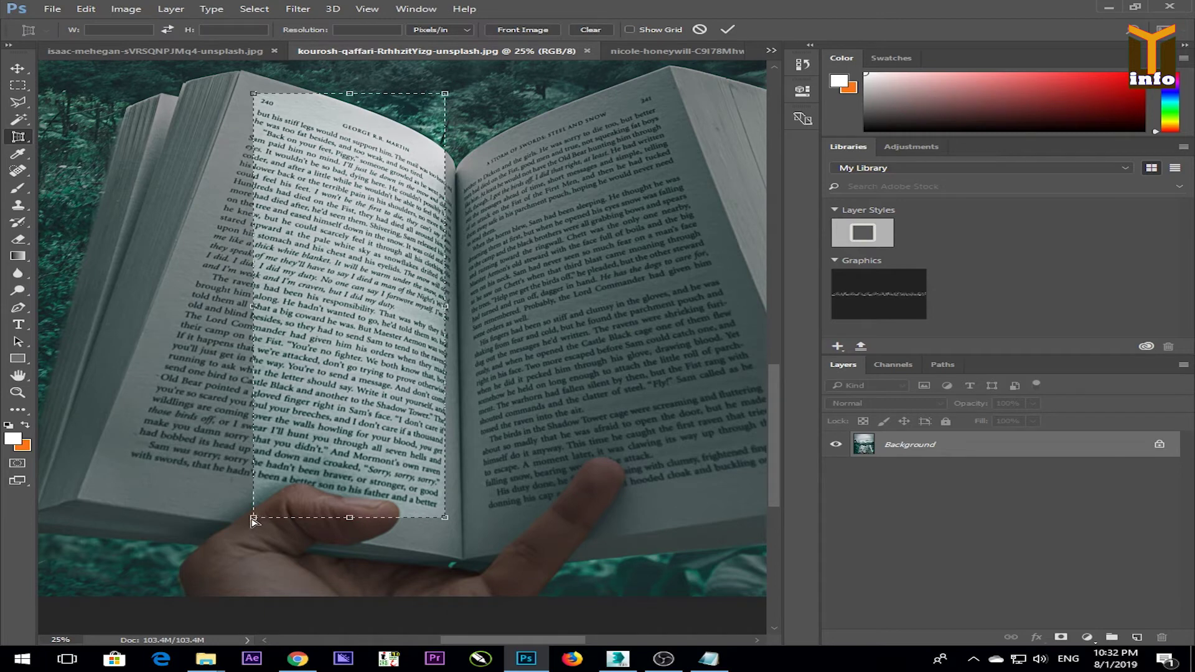
{"action": "left_click_drag", "start_coordinate": [253, 518], "coordinate": [101, 481]}
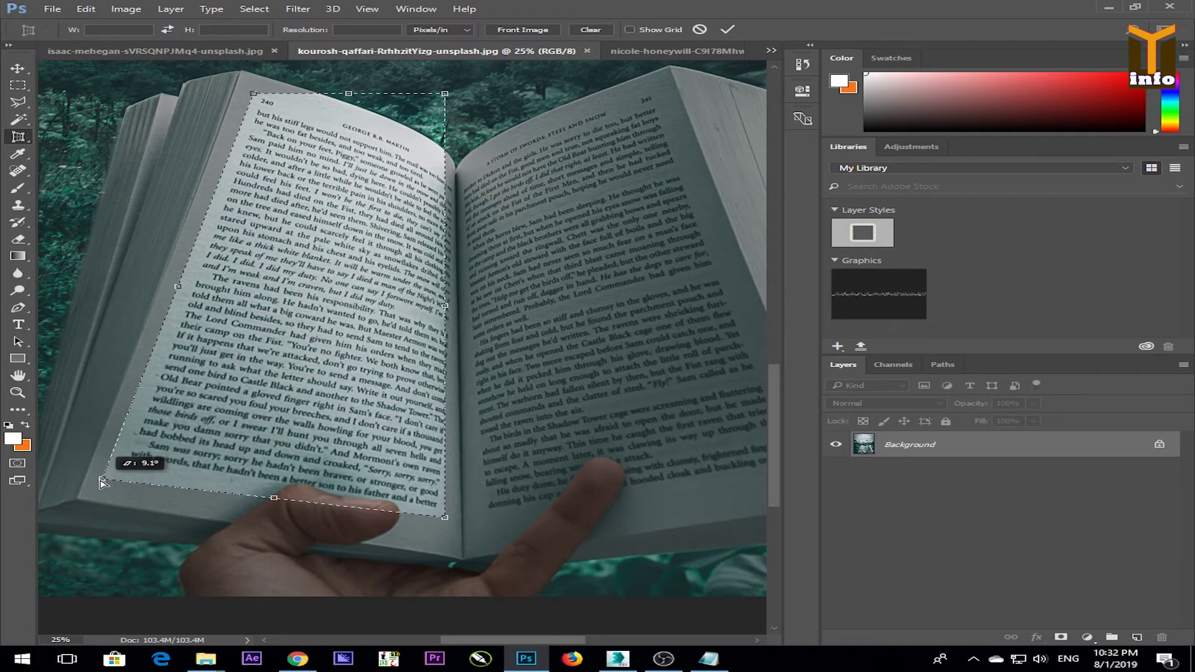
{"action": "left_click_drag", "start_coordinate": [444, 94], "coordinate": [458, 168]}
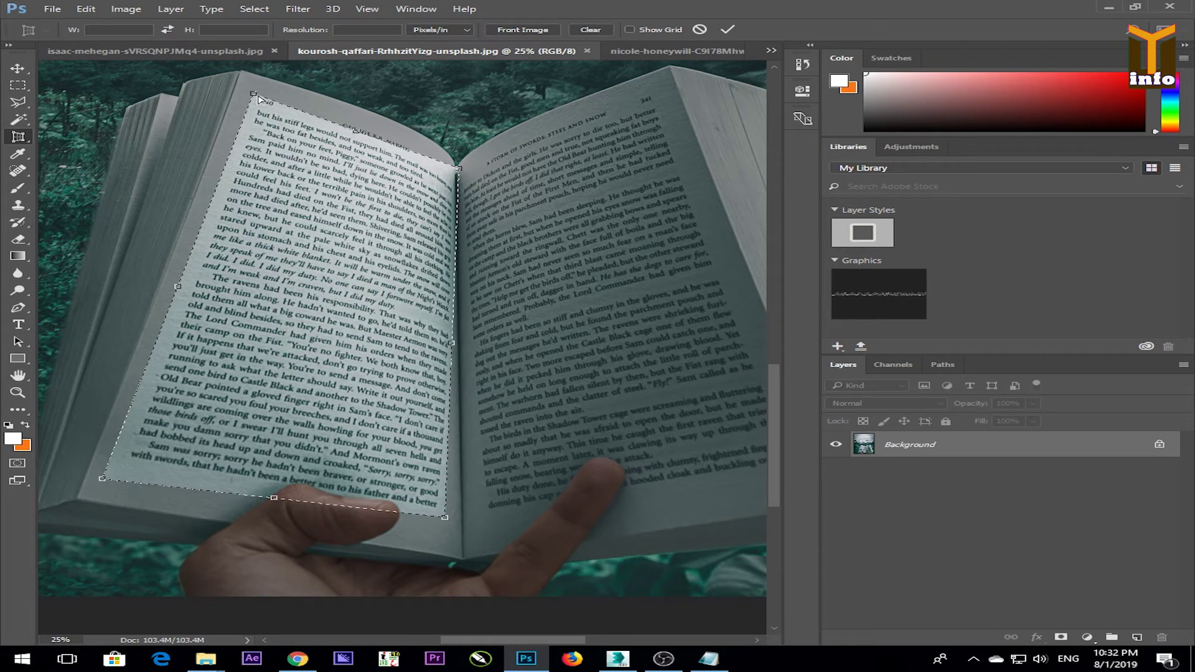
{"action": "left_click_drag", "start_coordinate": [256, 97], "coordinate": [259, 82]}
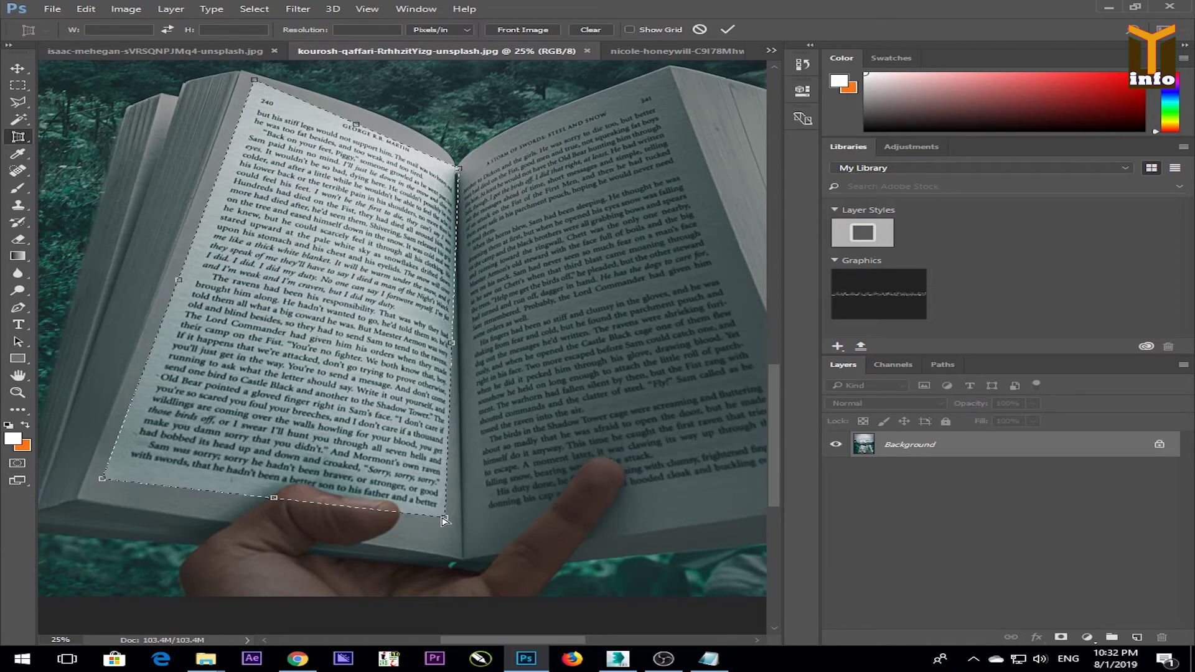
{"action": "left_click_drag", "start_coordinate": [445, 522], "coordinate": [458, 534]}
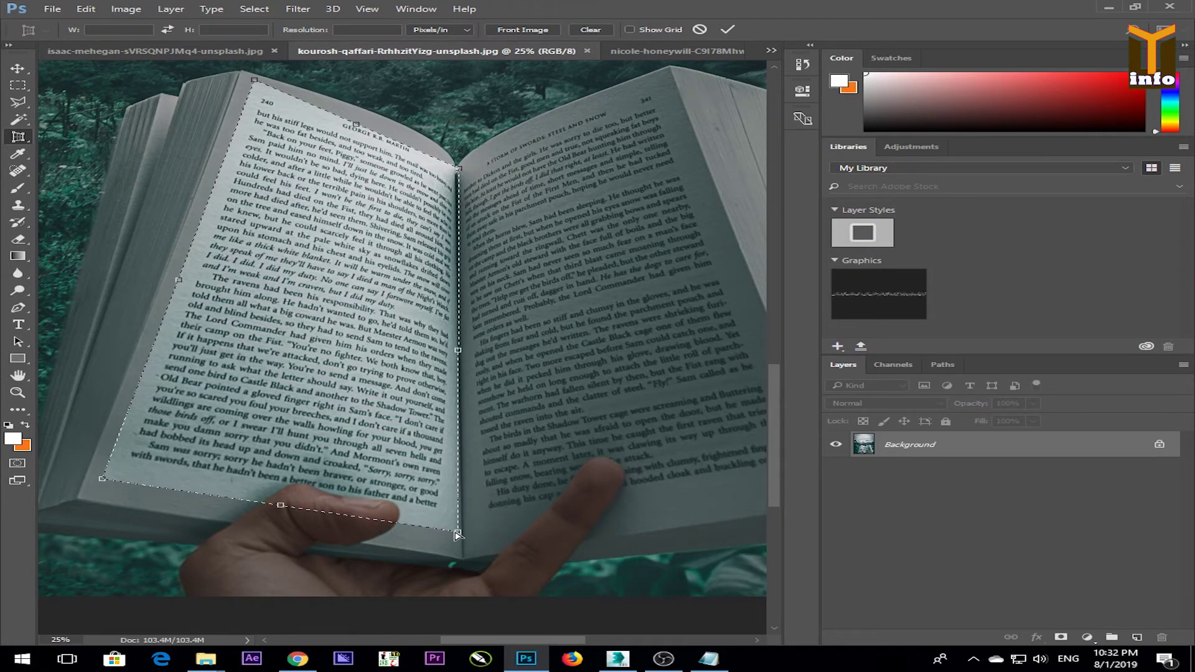
{"action": "key", "text": "Return"}
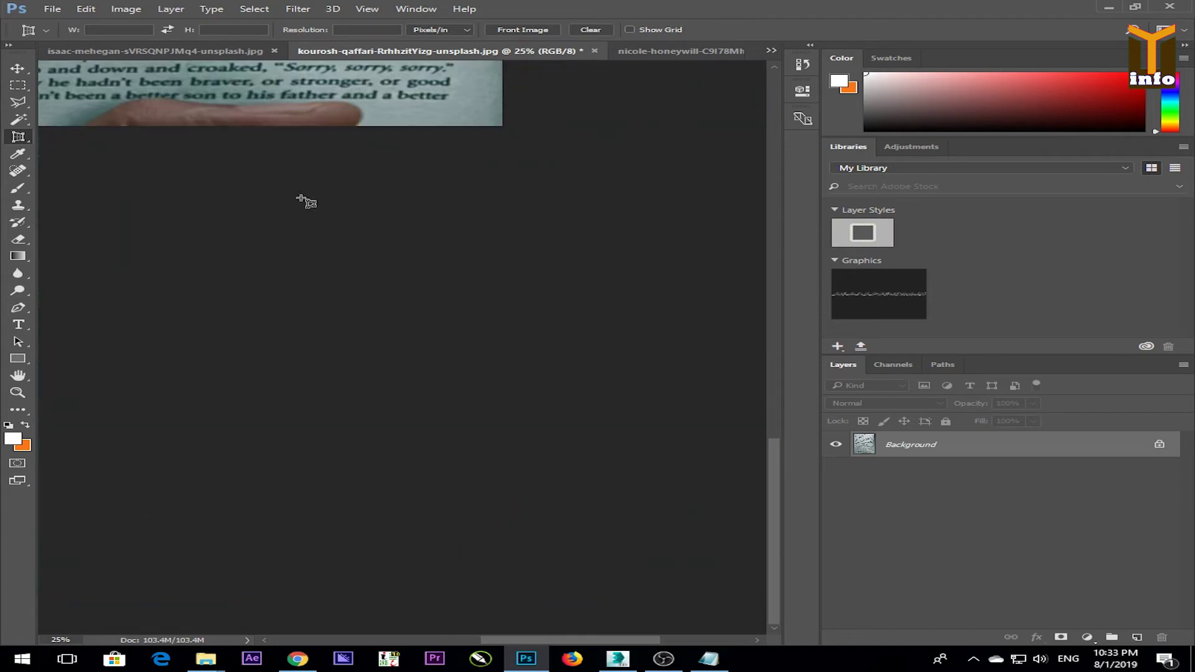
- Examine the whole perspective-cropped page from top to bottom
{"action": "left_click_drag", "start_coordinate": [221, 210], "coordinate": [481, 621]}
{"action": "left_click_drag", "start_coordinate": [417, 276], "coordinate": [414, 445]}
{"action": "key", "text": "alt+space"}
{"action": "scroll", "coordinate": [362, 416], "scroll_direction": "down", "scroll_amount": 2}
{"action": "key", "text": "alt+space"}
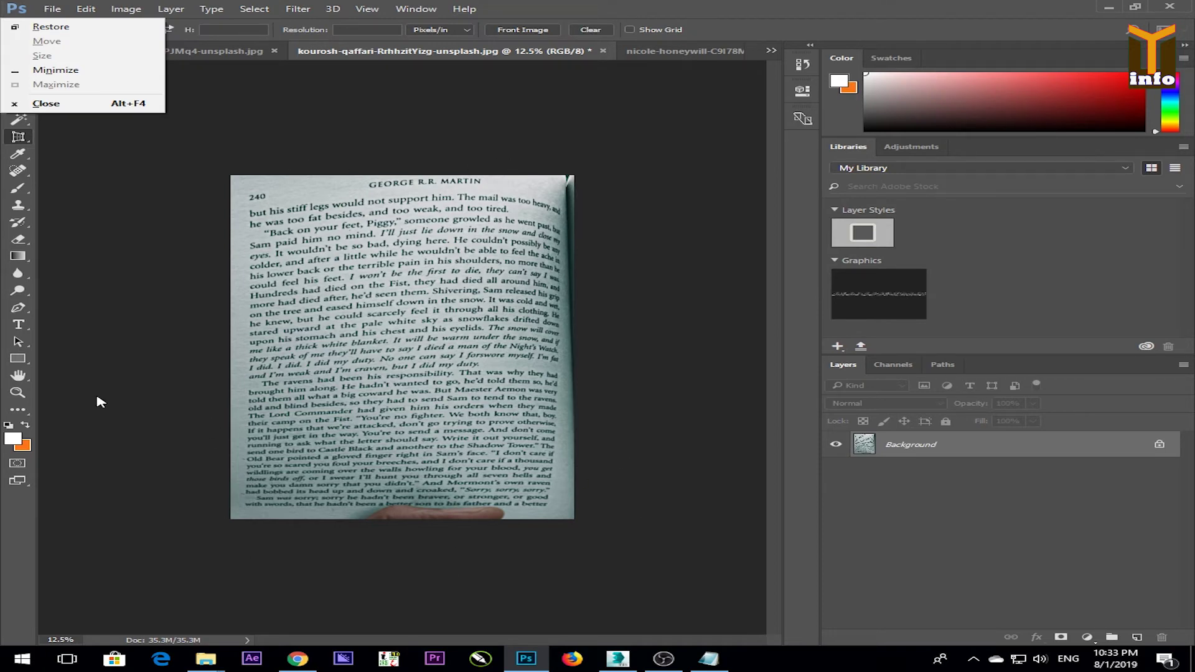
{"action": "left_click", "coordinate": [111, 240]}
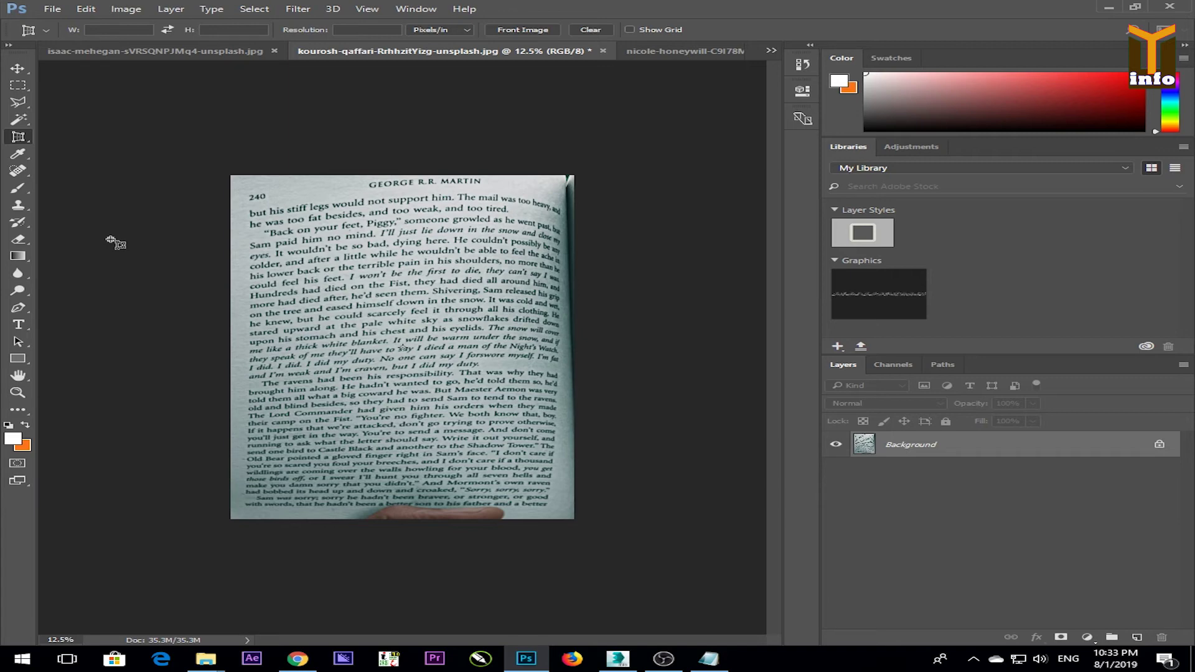
{"action": "left_click", "coordinate": [110, 238]}
- Show the rulers and place guides along the page's right, bottom, left and top edges
{"action": "key", "text": "ctrl+r"}
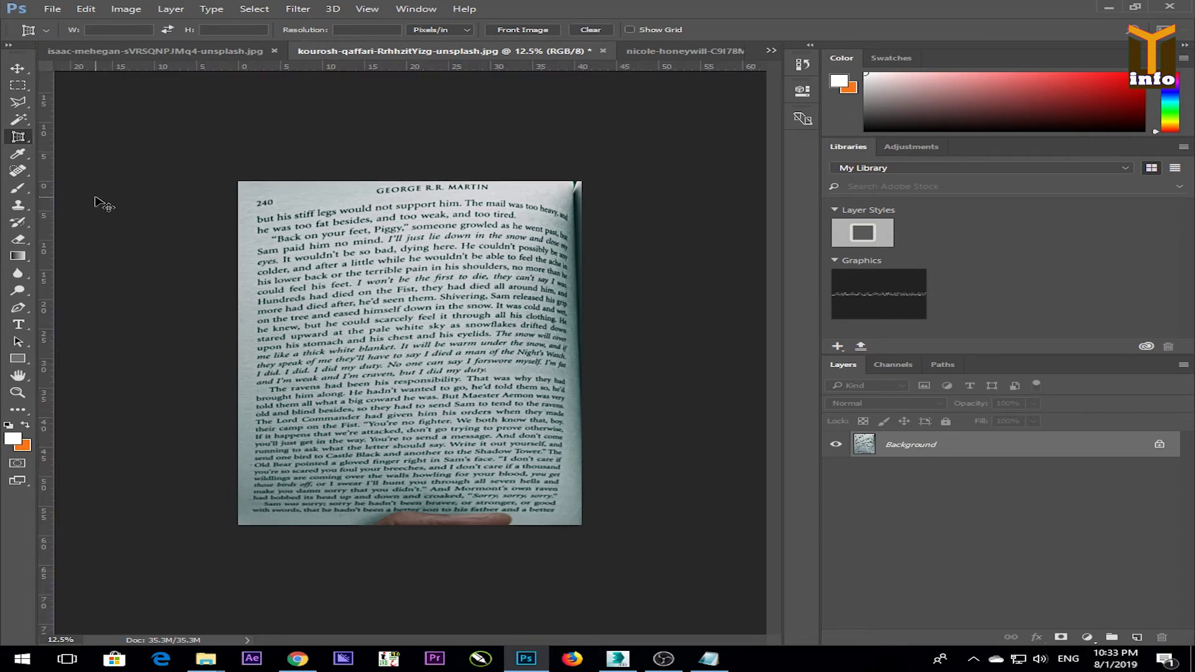
{"action": "left_click_drag", "start_coordinate": [50, 280], "coordinate": [576, 290]}
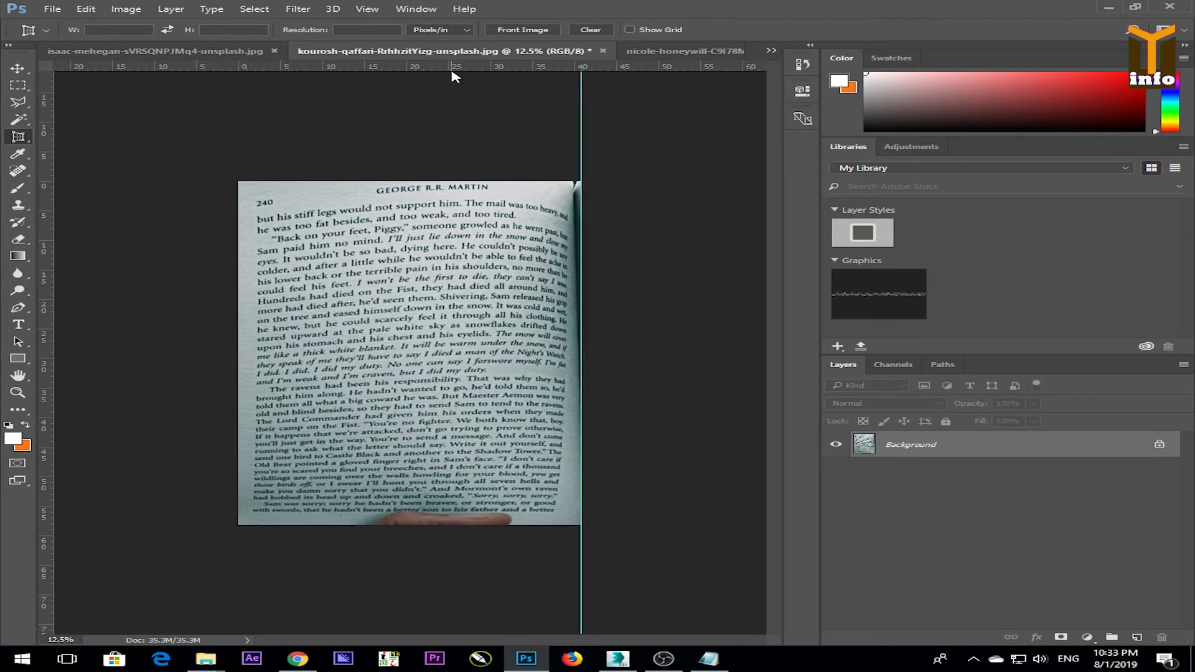
{"action": "left_click_drag", "start_coordinate": [454, 75], "coordinate": [385, 527]}
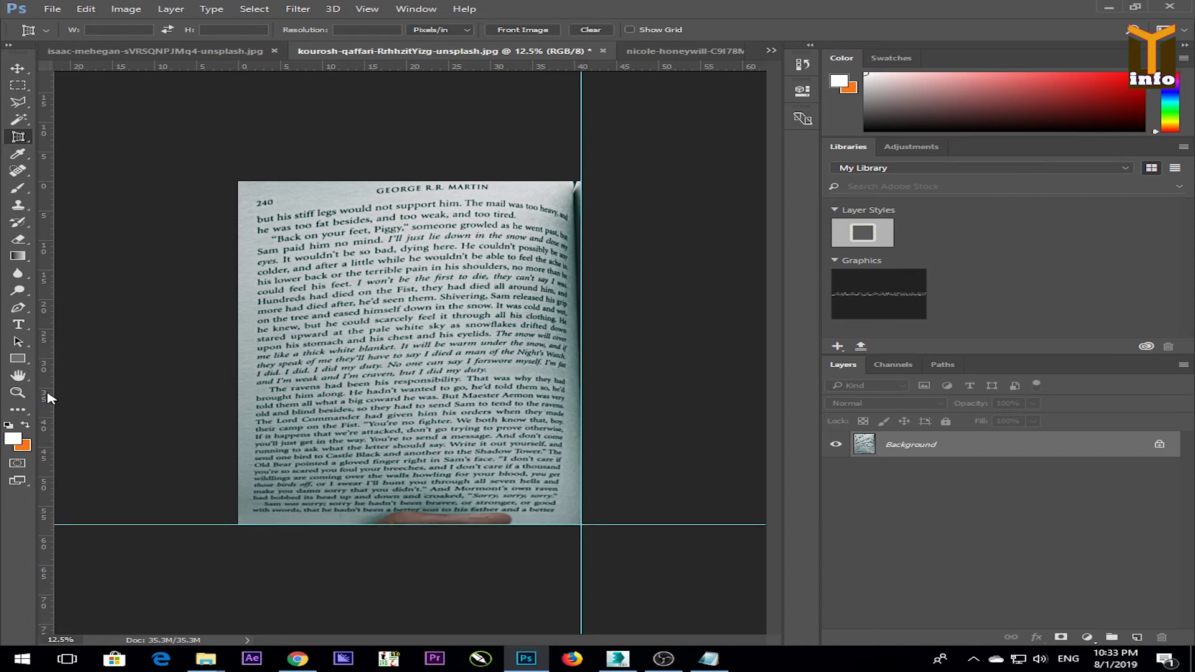
{"action": "left_click_drag", "start_coordinate": [46, 398], "coordinate": [238, 401]}
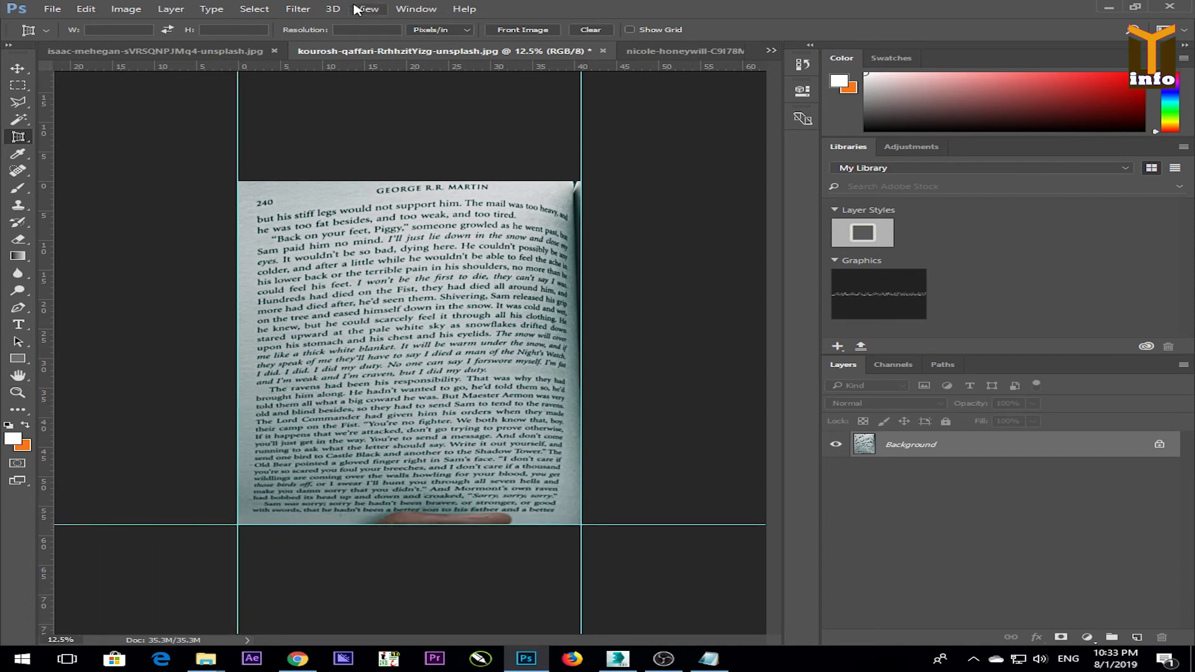
{"action": "left_click_drag", "start_coordinate": [399, 68], "coordinate": [382, 182]}
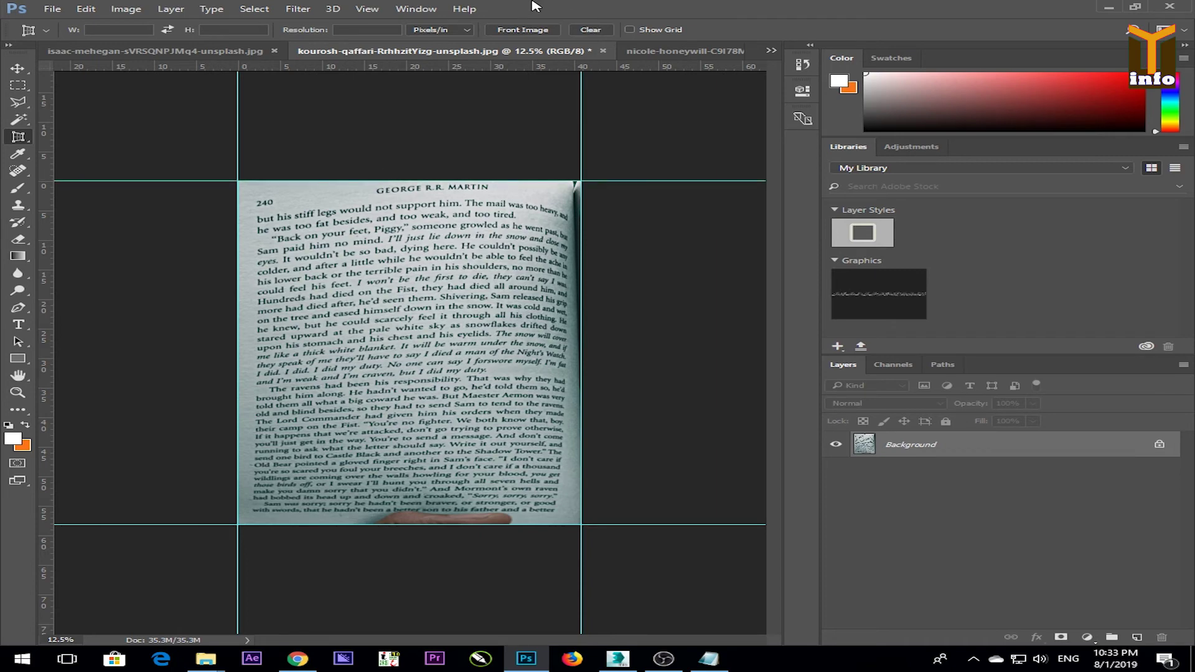
- Hide the guides and place an extra horizontal guide just above the page's top edge
{"action": "key", "text": "ctrl+h"}
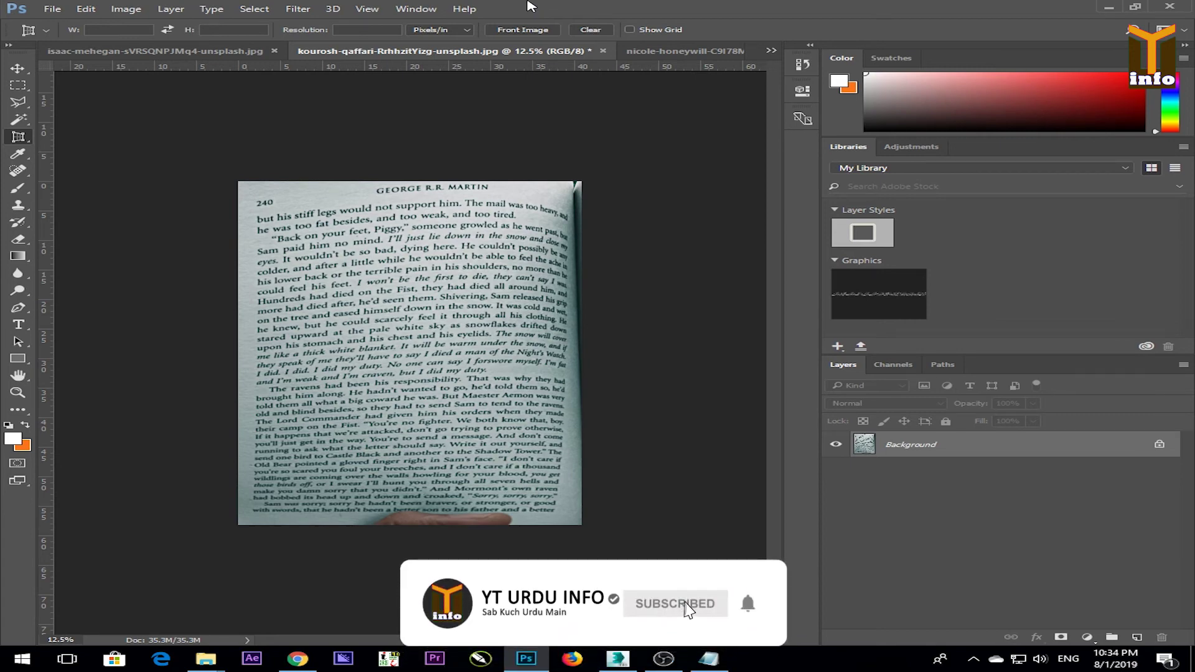
{"action": "left_click_drag", "start_coordinate": [469, 65], "coordinate": [446, 175]}
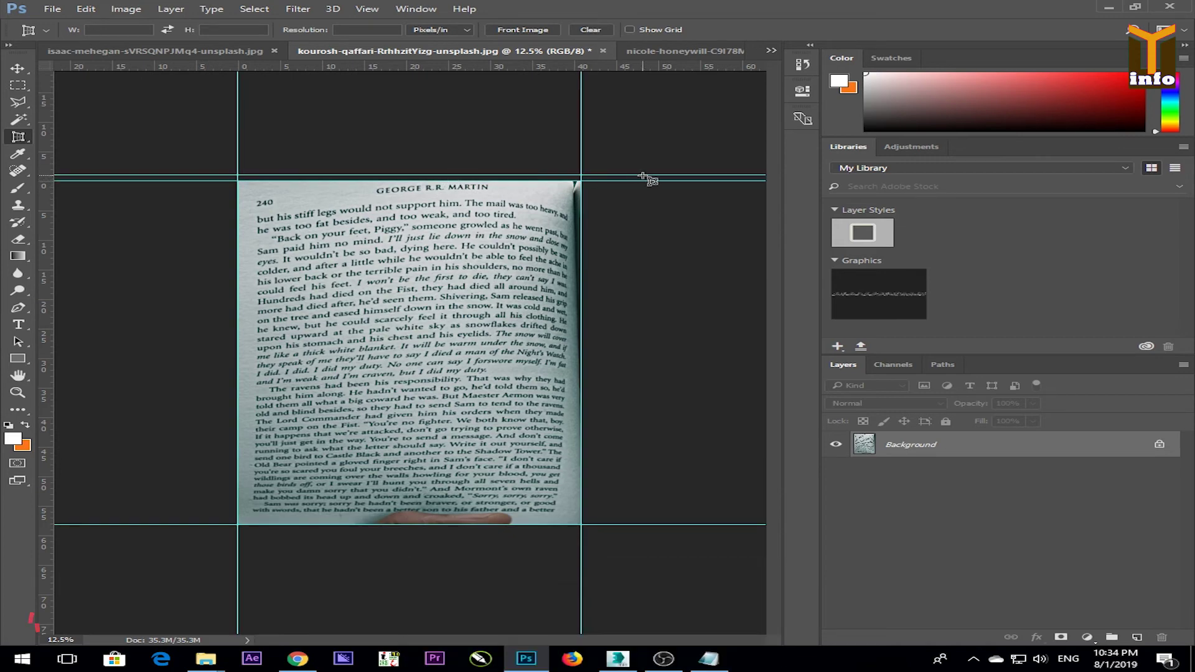
- Remove both horizontal guides at the page's top using the Move Tool, and hide the remaining guides
{"action": "left_click", "coordinate": [18, 65]}
{"action": "left_click_drag", "start_coordinate": [616, 178], "coordinate": [600, 72]}
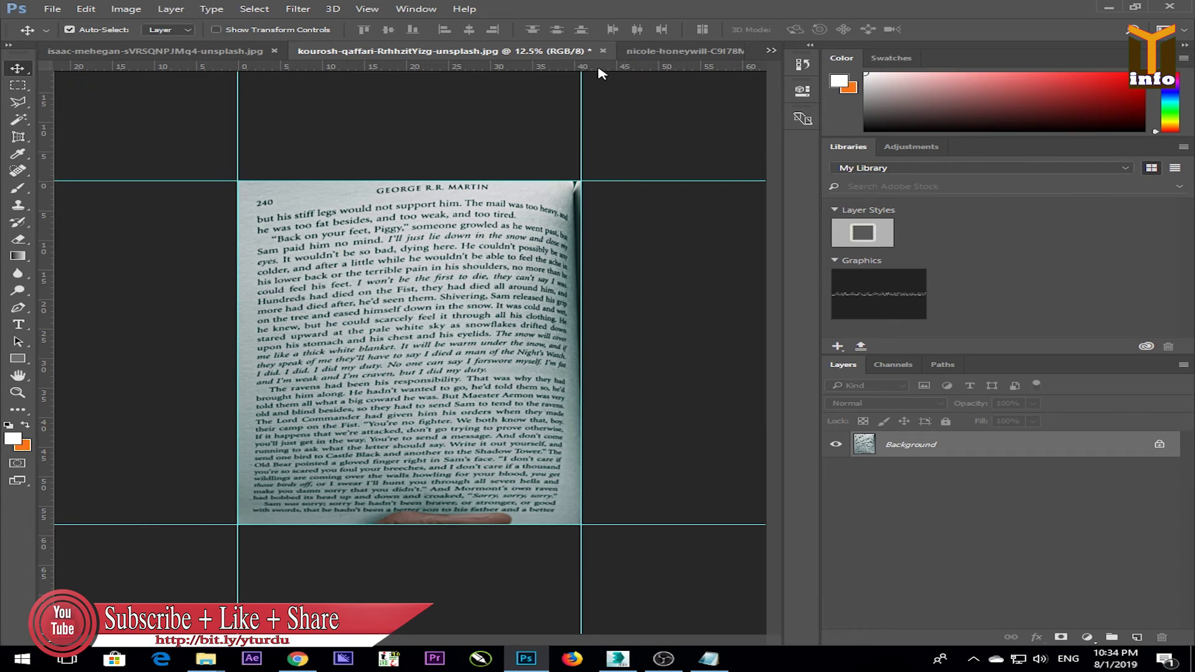
{"action": "left_click_drag", "start_coordinate": [629, 182], "coordinate": [587, 69]}
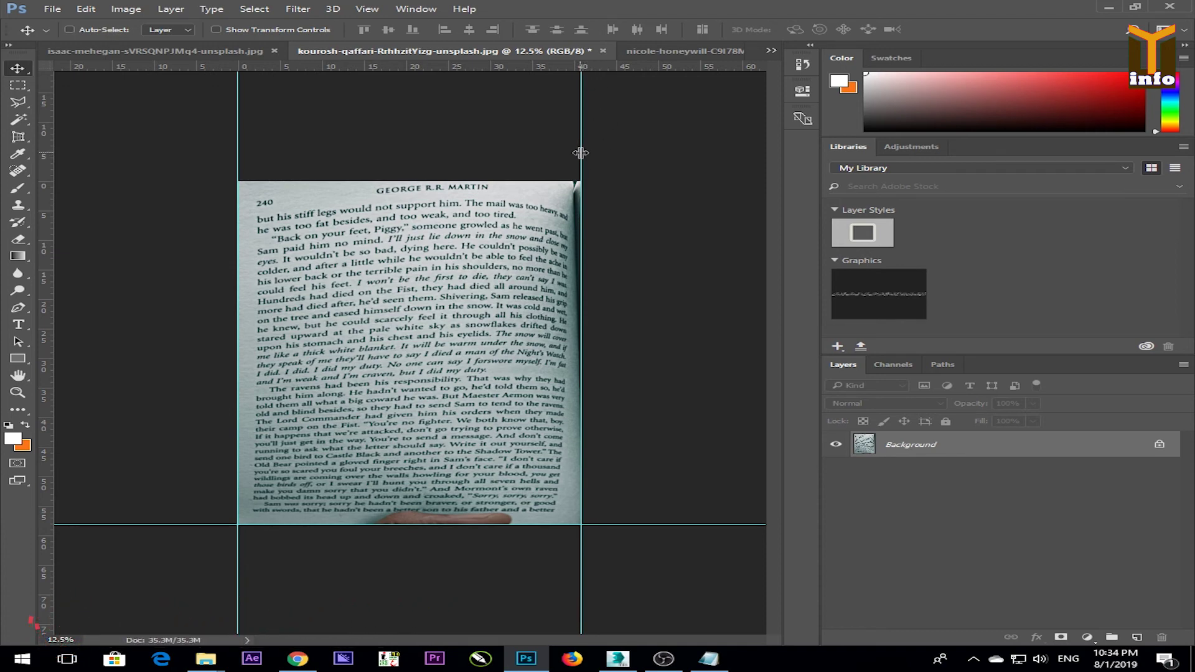
{"action": "key", "text": "ctrl+semicolon"}
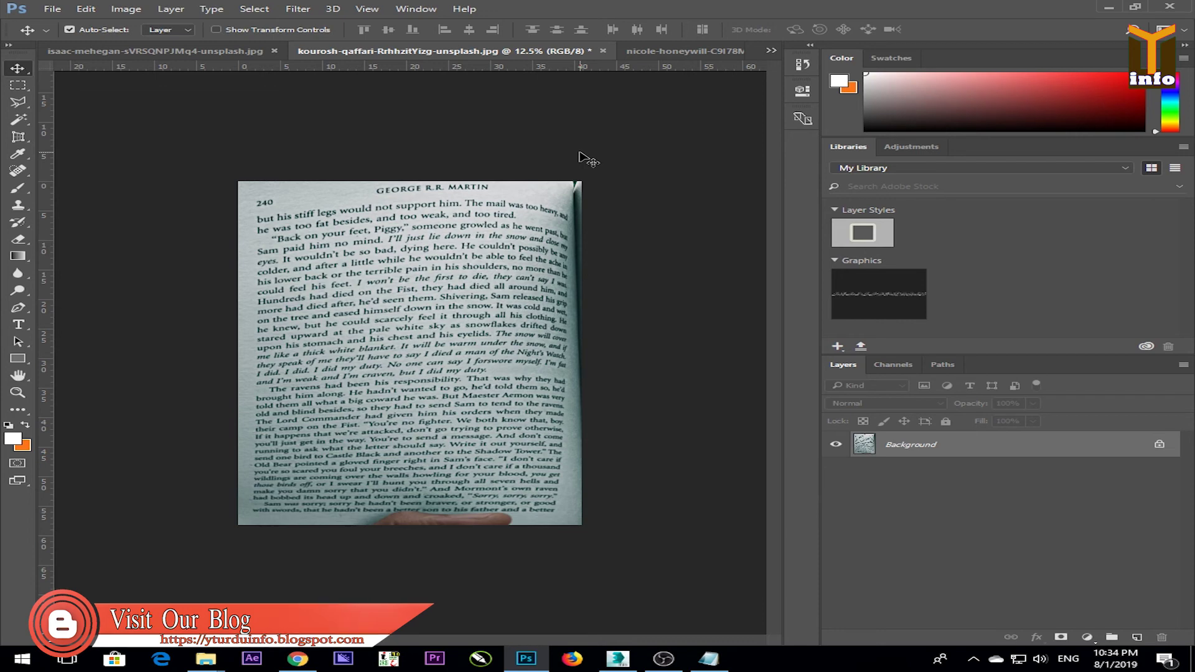
- Switch from the Move Tool to the regular Crop Tool
{"action": "left_click", "coordinate": [18, 138]}
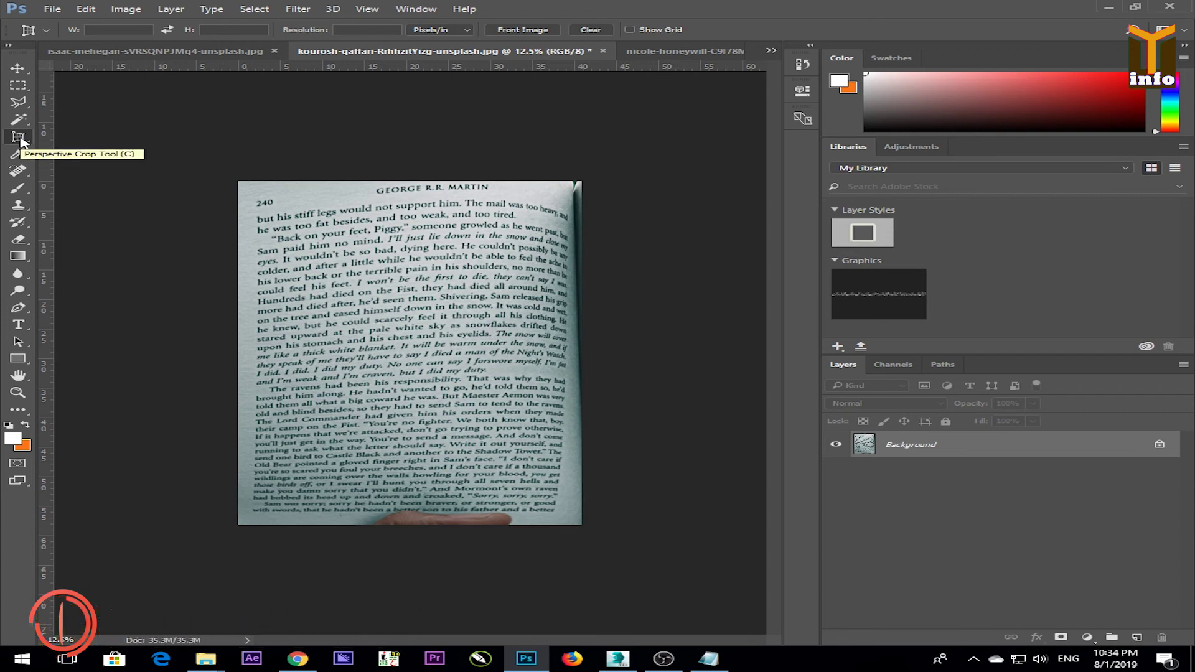
{"action": "left_click", "coordinate": [20, 142]}
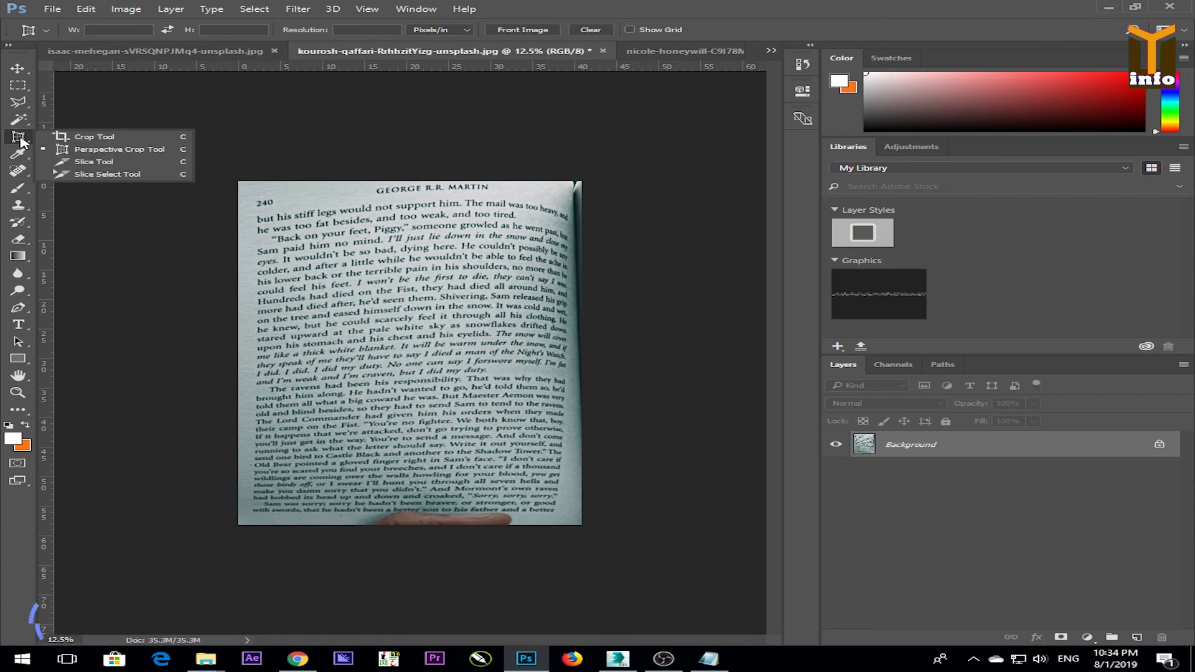
{"action": "left_click", "coordinate": [93, 136]}
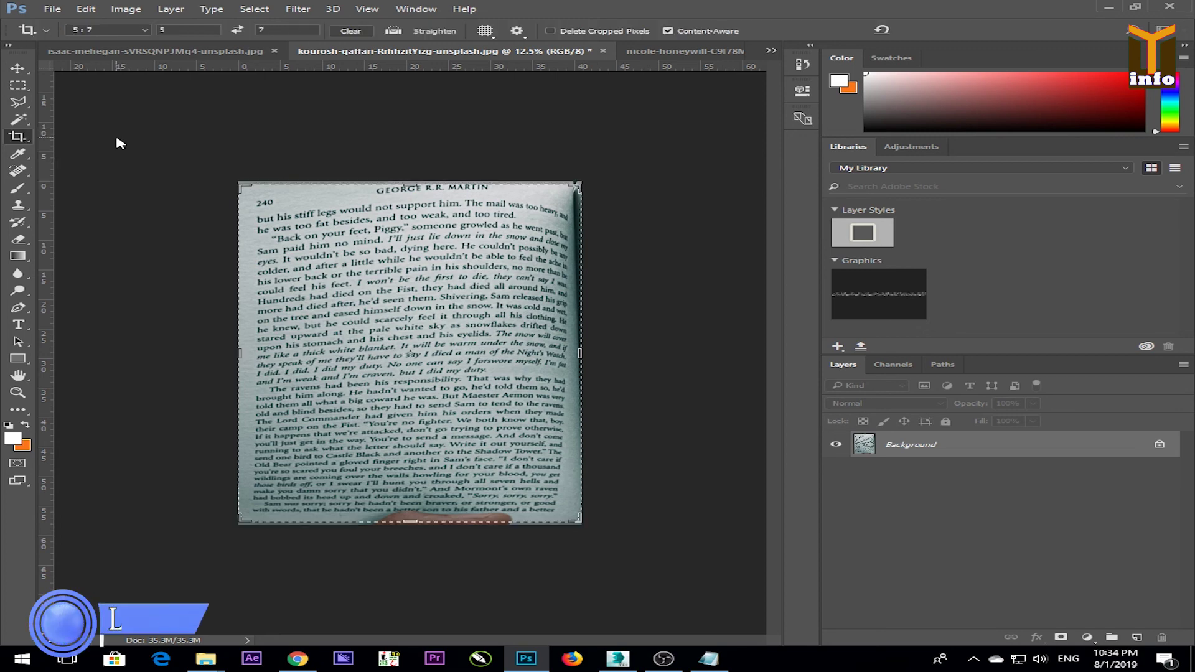